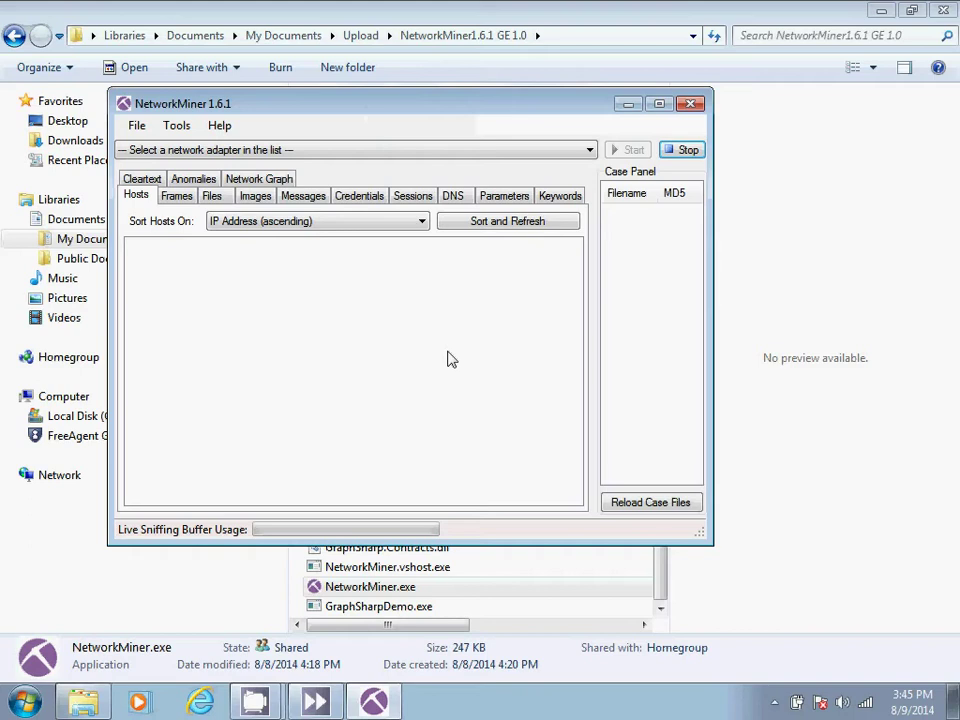
{"action": "left_click", "coordinate": [140, 125]}
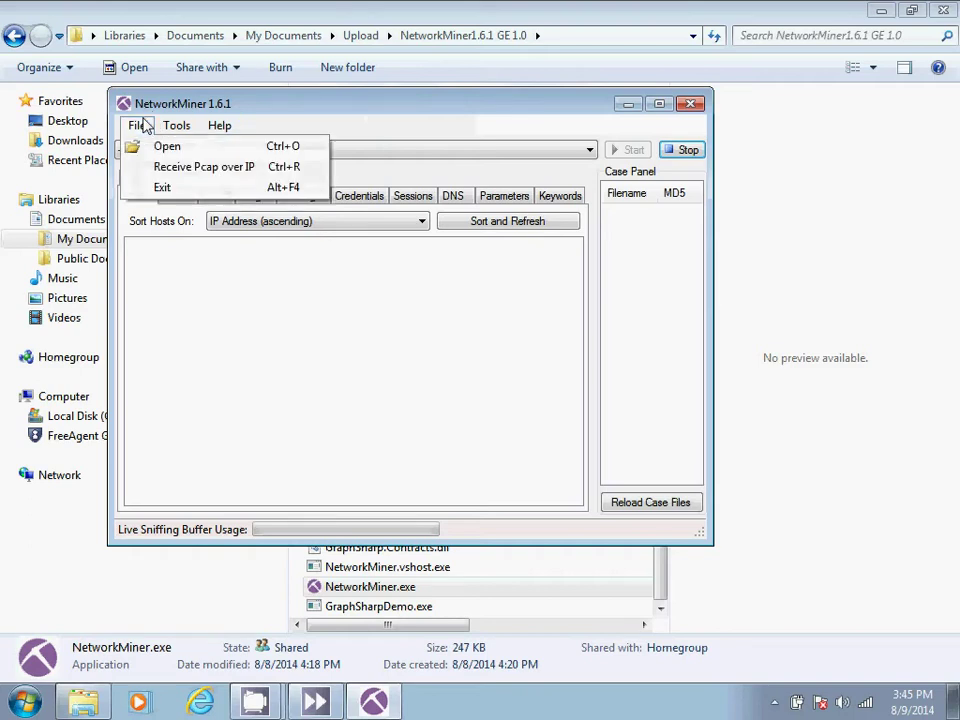
{"action": "mouse_move", "coordinate": [176, 129]}
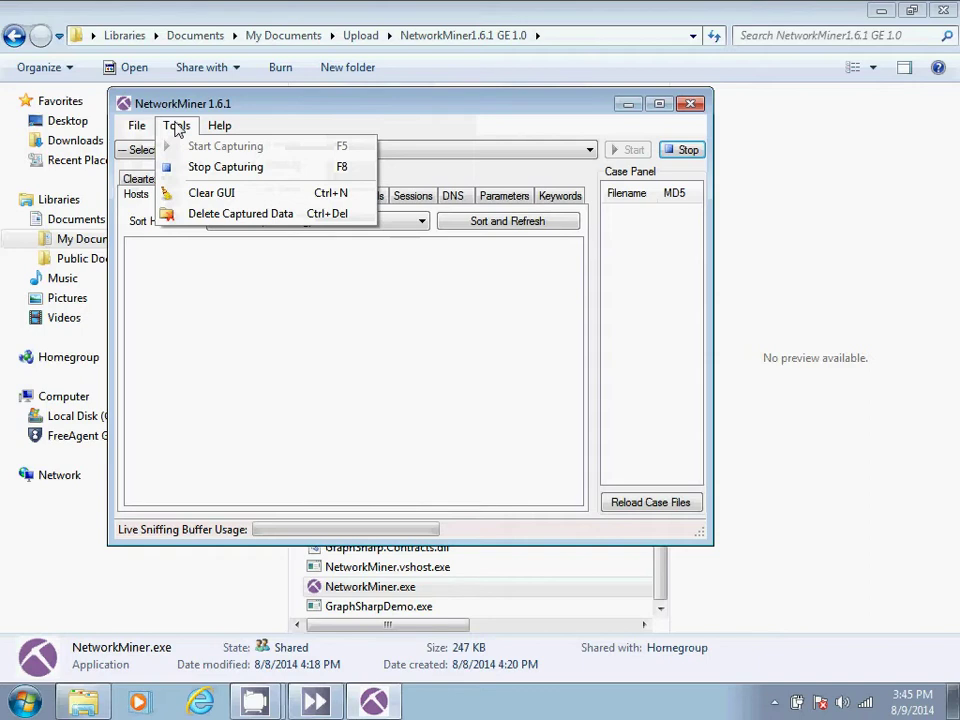
{"action": "left_click", "coordinate": [281, 105]}
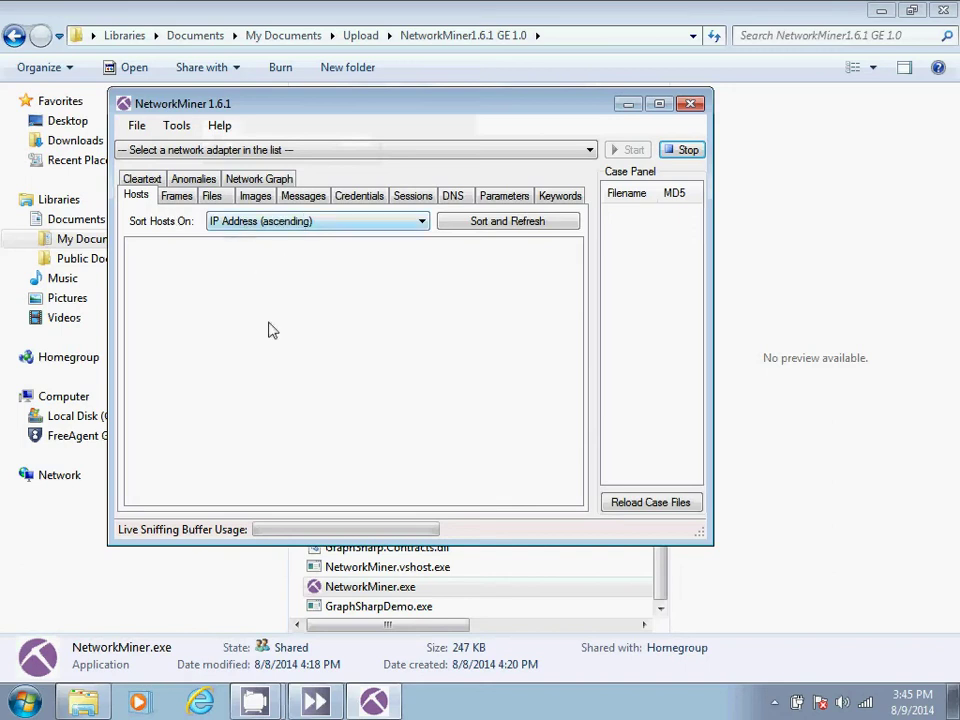
Display the Network Graph settings and enable the time filter
{"action": "left_click", "coordinate": [248, 179]}
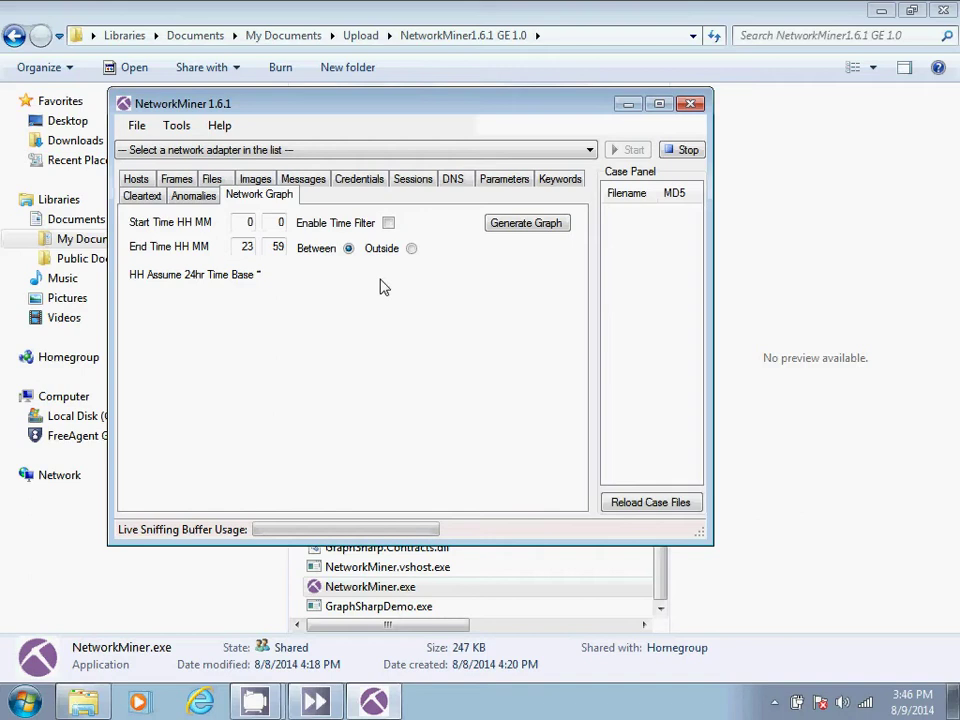
{"action": "left_click", "coordinate": [389, 224]}
{"action": "left_click", "coordinate": [389, 224]}
{"action": "left_click", "coordinate": [389, 225]}
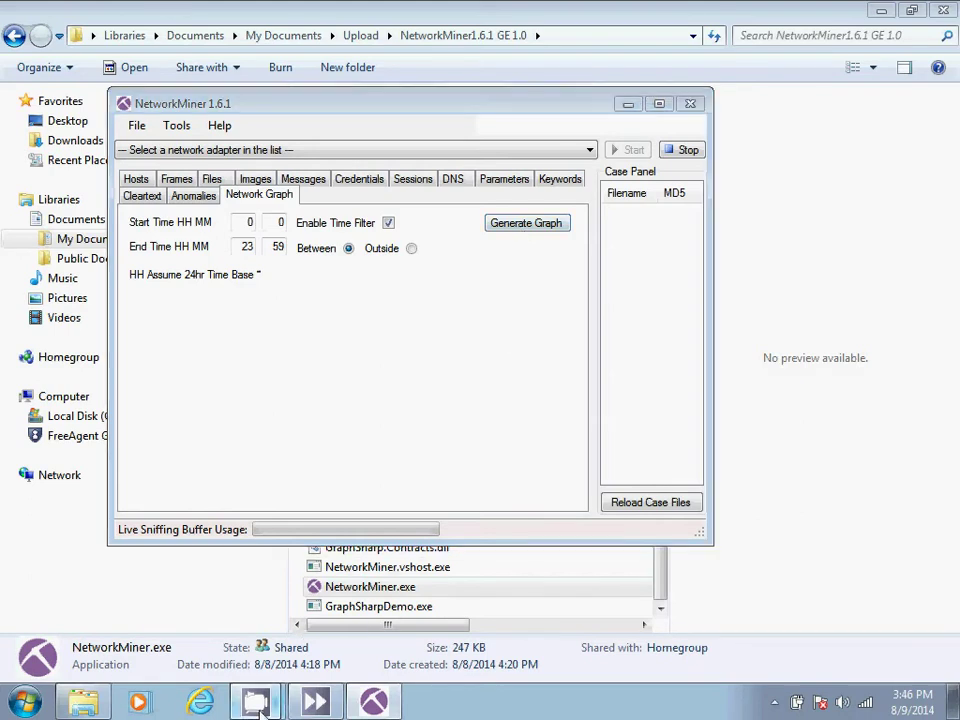
{"action": "mouse_move", "coordinate": [258, 703]}
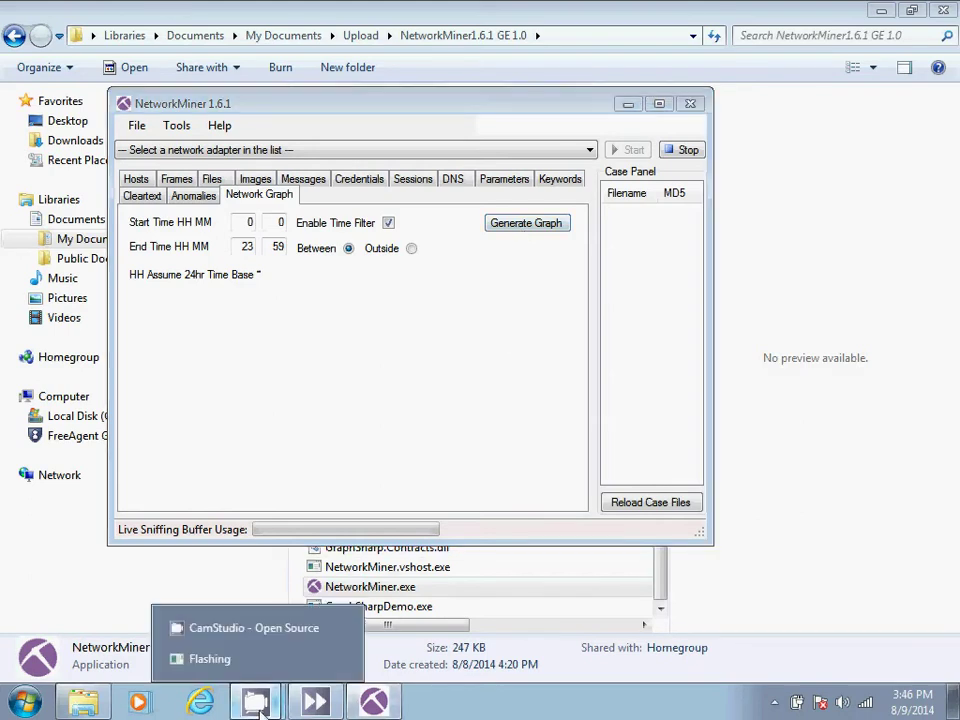
Open the capture file Test_cyberquest_april2014_resources_webdl.pcap from the Testcases folder
{"action": "left_click", "coordinate": [137, 128]}
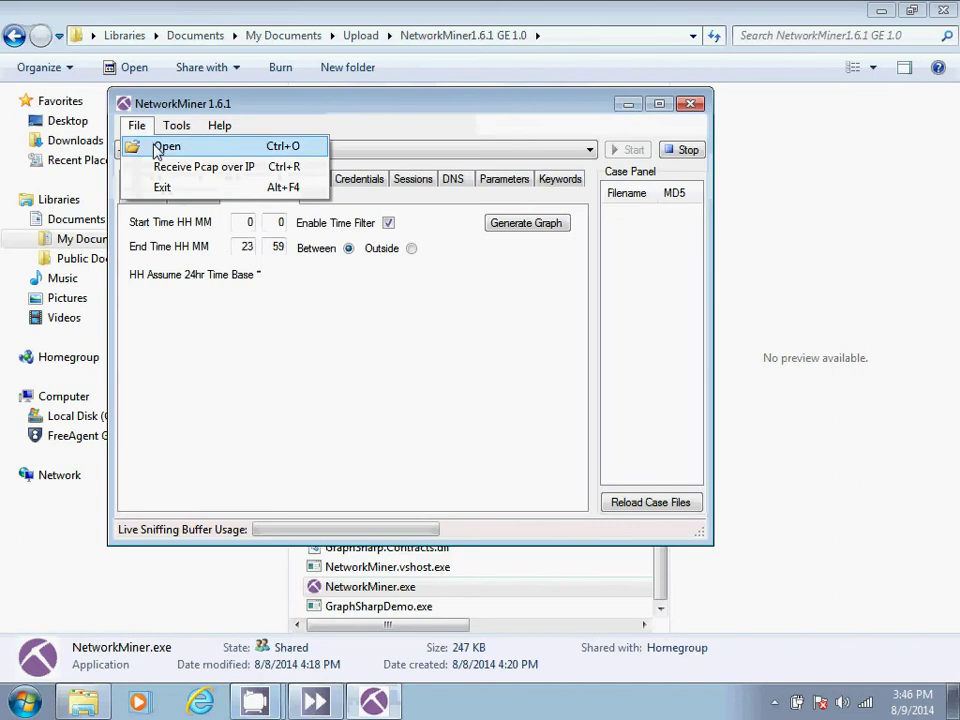
{"action": "left_click", "coordinate": [160, 147]}
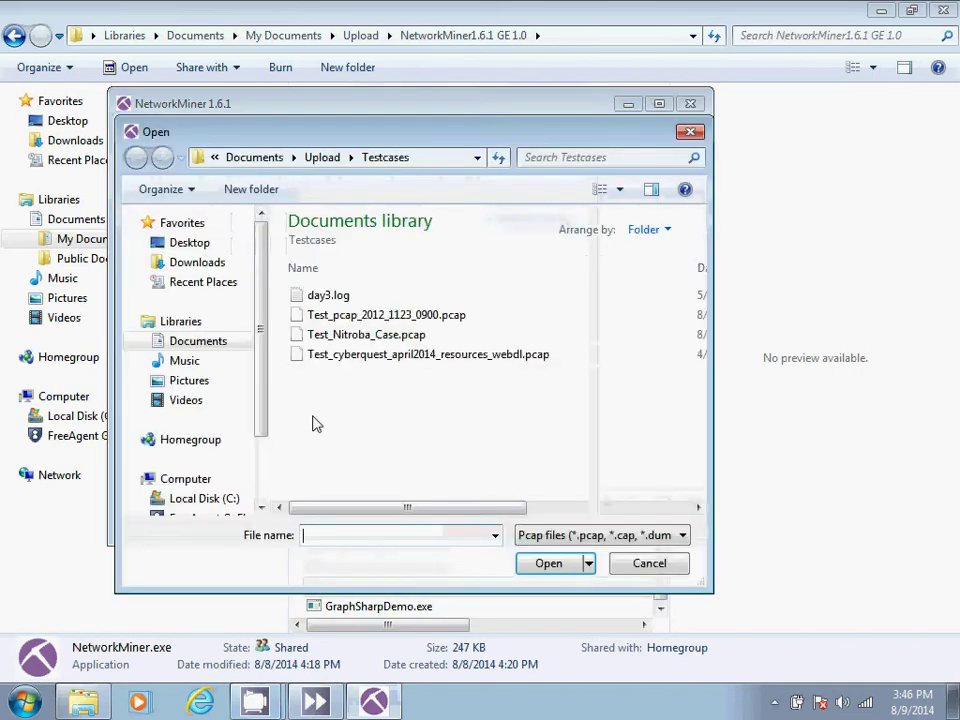
{"action": "double_click", "coordinate": [349, 355]}
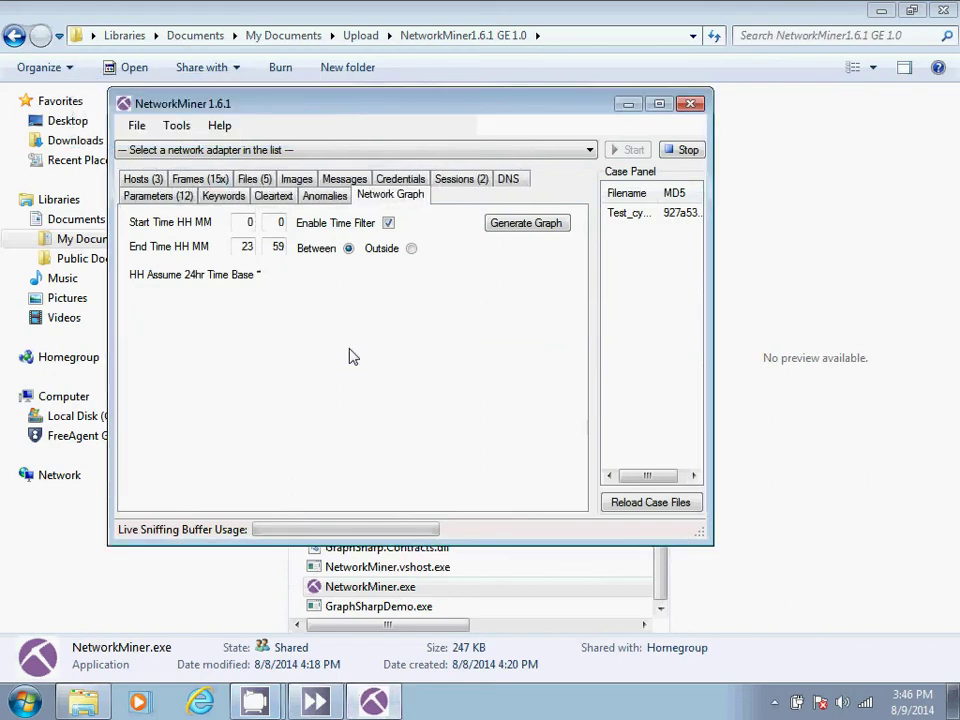
Examine the details of host 172.16.165.175 in the hosts list, including the breakdown of its sent packets
{"action": "left_click", "coordinate": [145, 179]}
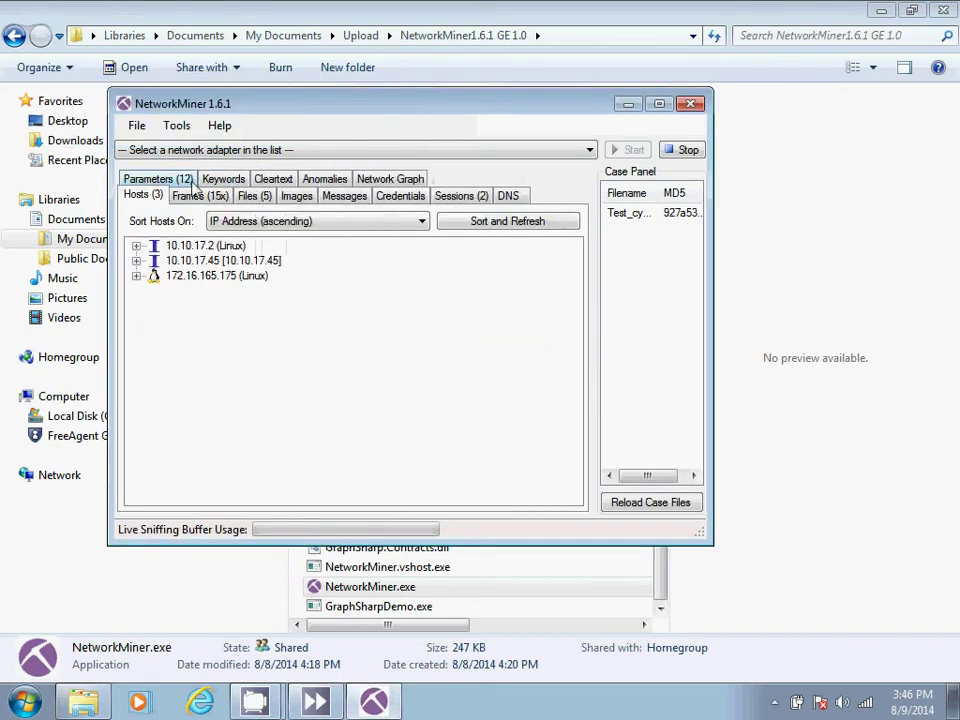
{"action": "left_click", "coordinate": [140, 277]}
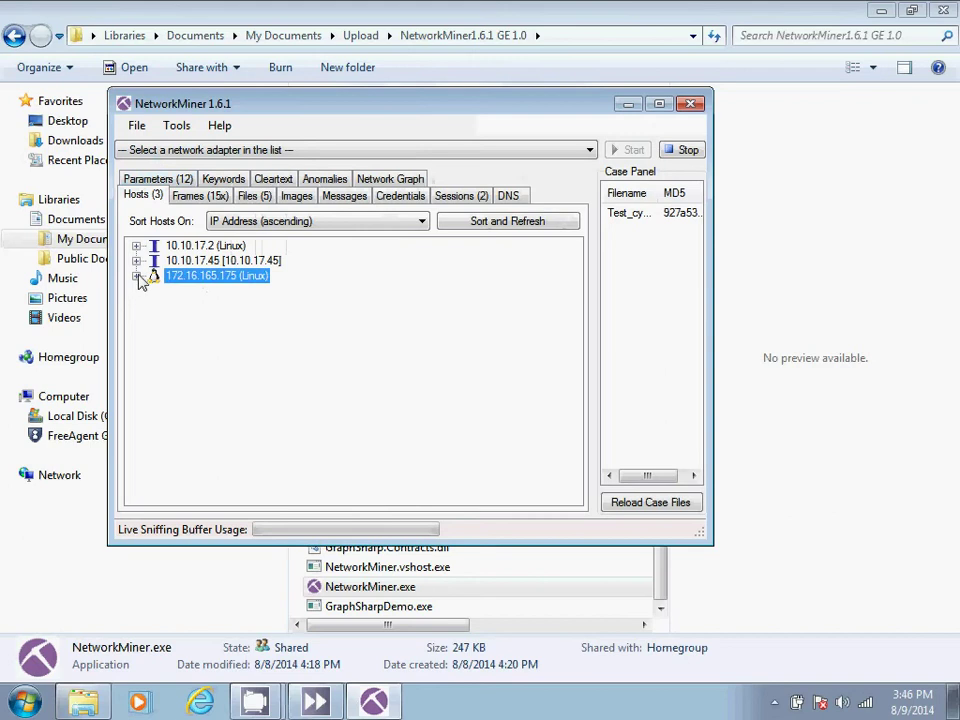
{"action": "left_click", "coordinate": [138, 277]}
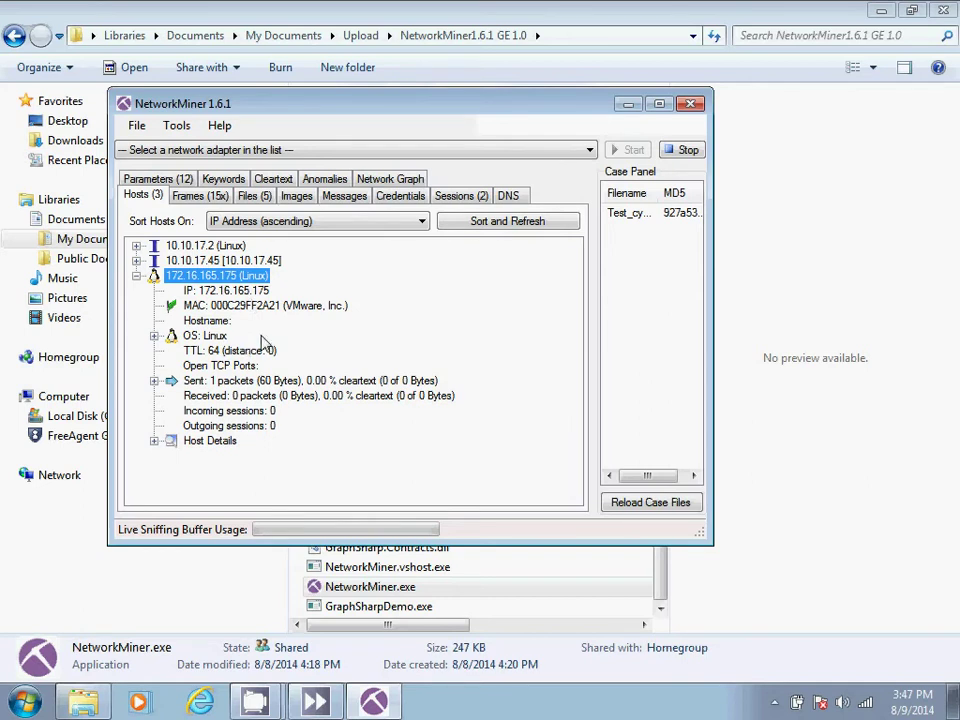
{"action": "left_click", "coordinate": [155, 381]}
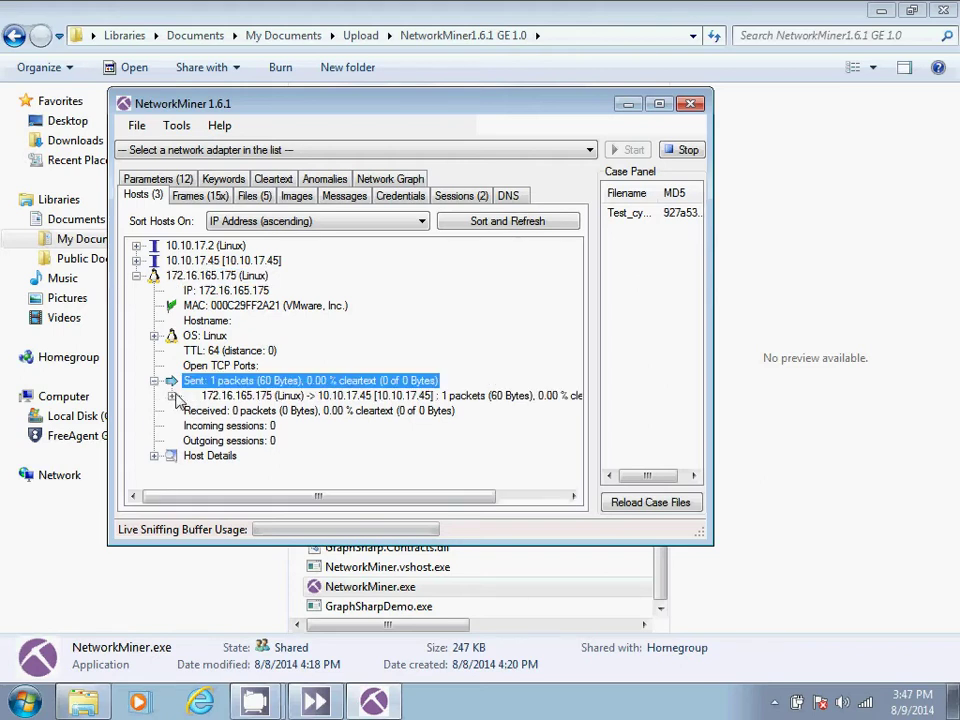
{"action": "left_click", "coordinate": [172, 396]}
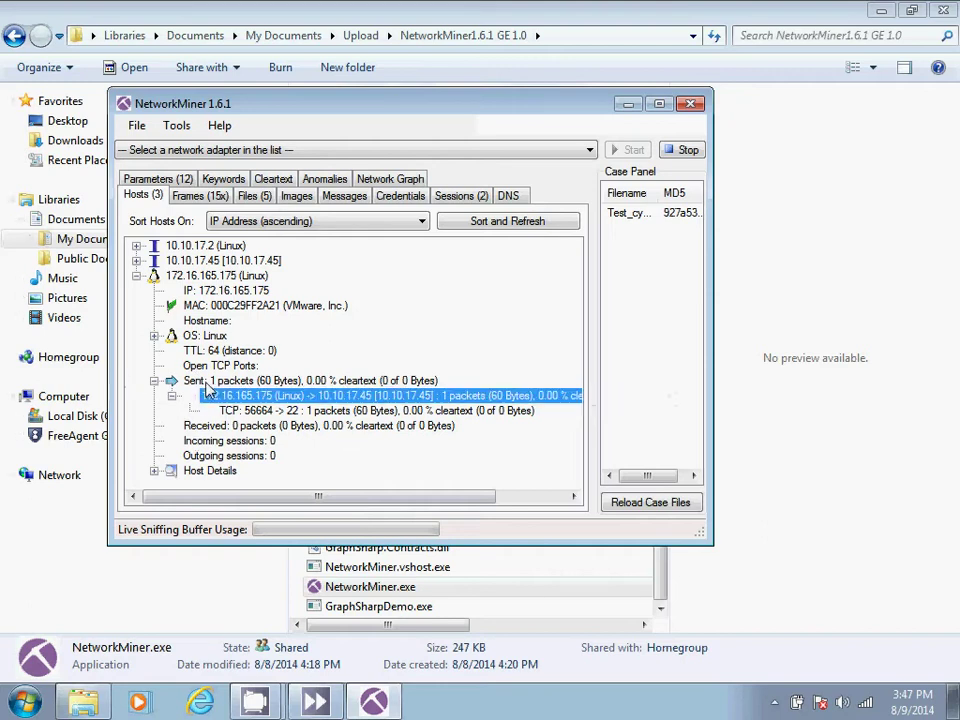
{"action": "left_click", "coordinate": [154, 381]}
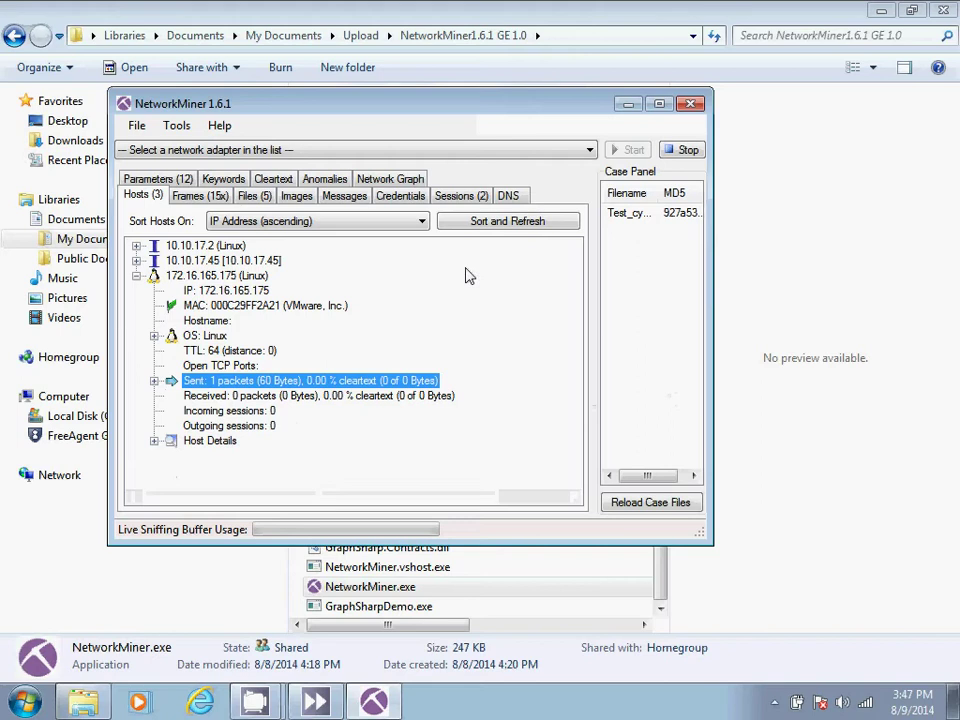
Generate the network graph of the loaded capture and maximize the graph window
{"action": "left_click", "coordinate": [397, 182]}
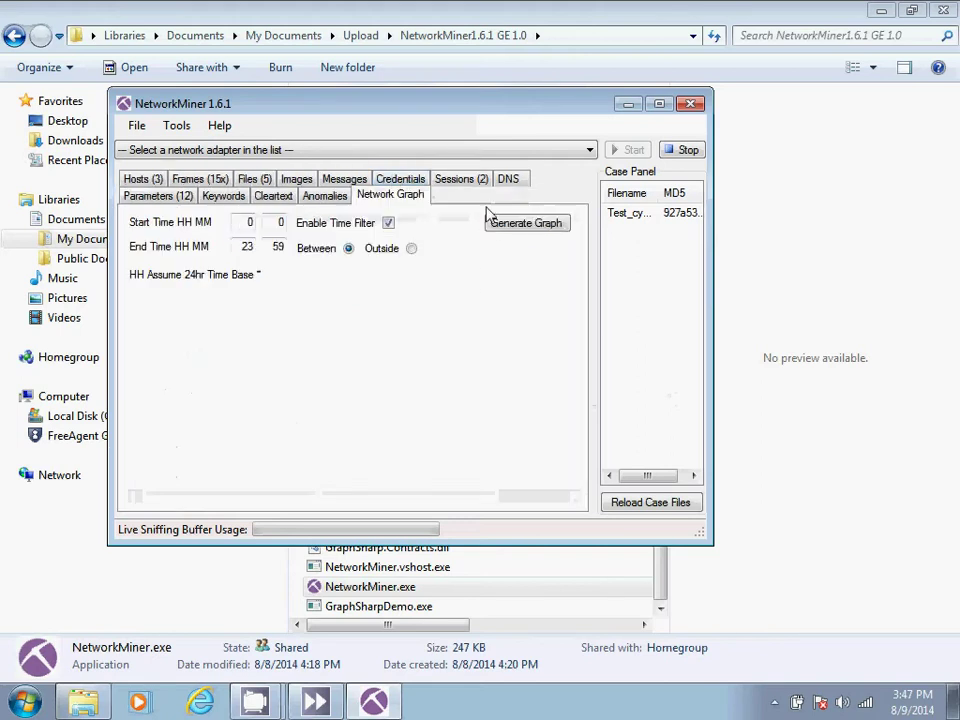
{"action": "left_click", "coordinate": [527, 223]}
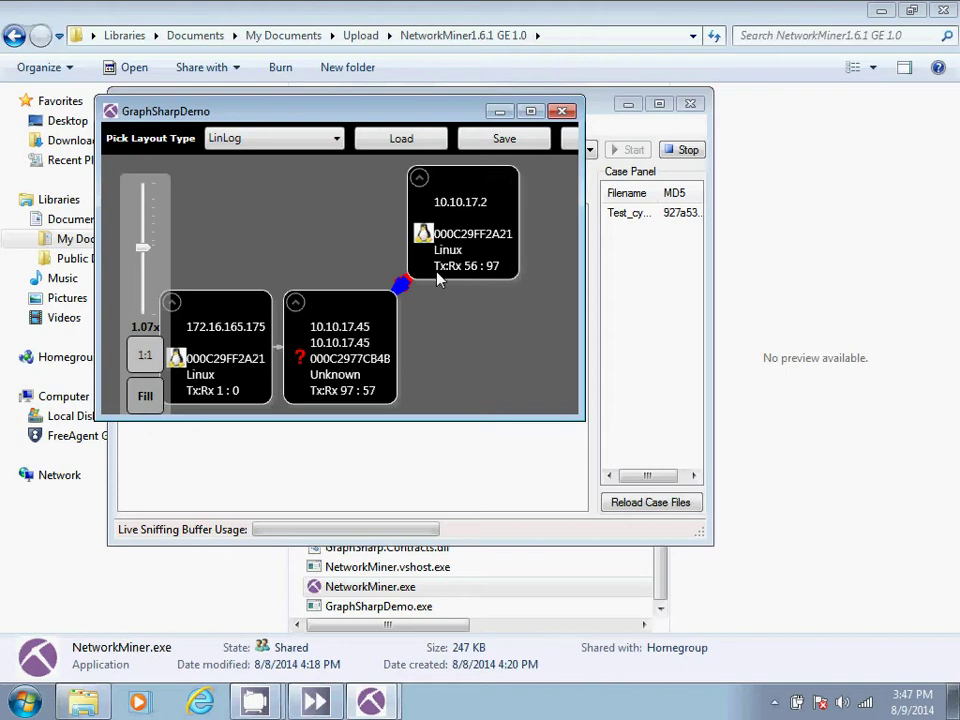
{"action": "left_click", "coordinate": [535, 113]}
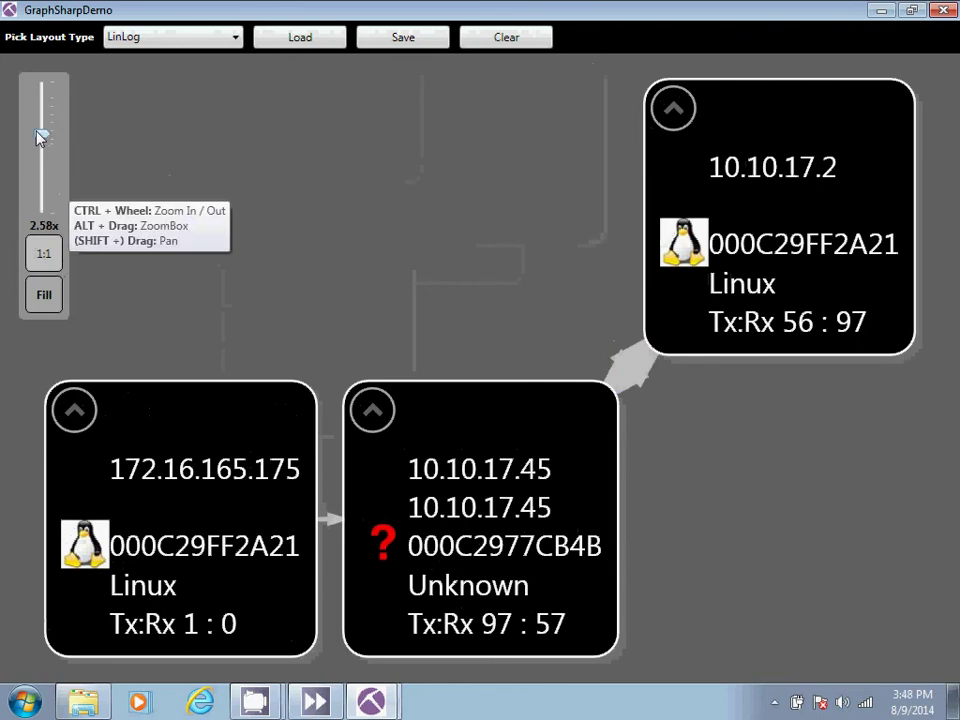
Reposition the 10.10.17.2 and 172.16.165.175 nodes farther away from the 10.10.17.45 node
{"action": "left_click_drag", "start_coordinate": [40, 136], "coordinate": [40, 148]}
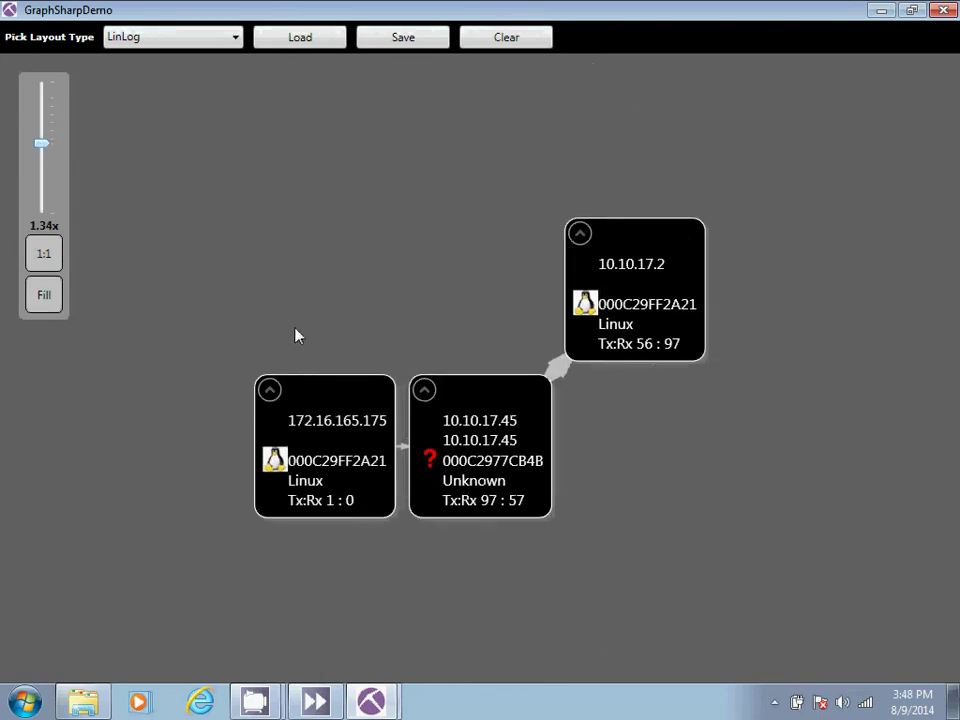
{"action": "left_click_drag", "start_coordinate": [600, 329], "coordinate": [664, 349]}
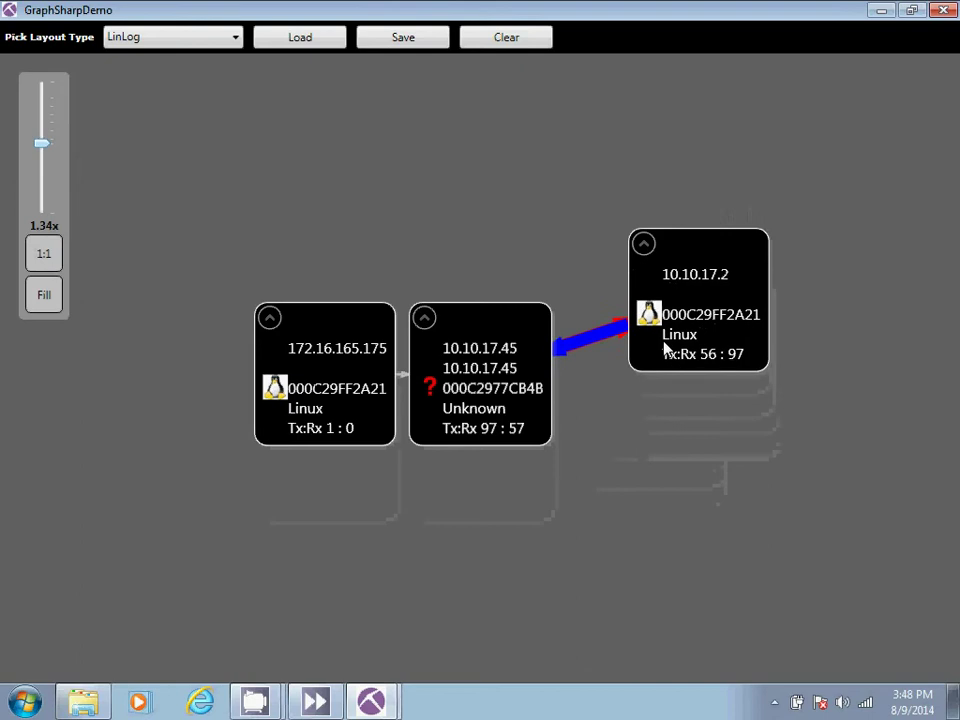
{"action": "left_click_drag", "start_coordinate": [336, 386], "coordinate": [267, 175]}
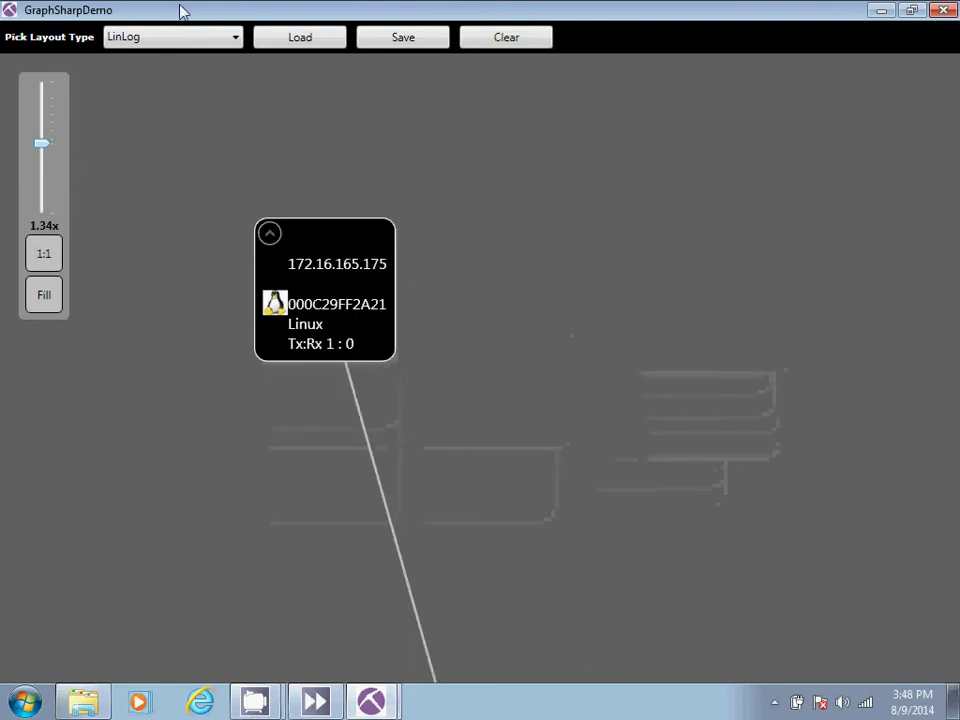
Set the graph's layout type to KK and move the 10.10.17.2 node farther from the 10.10.17.45 node
{"action": "left_click", "coordinate": [189, 40]}
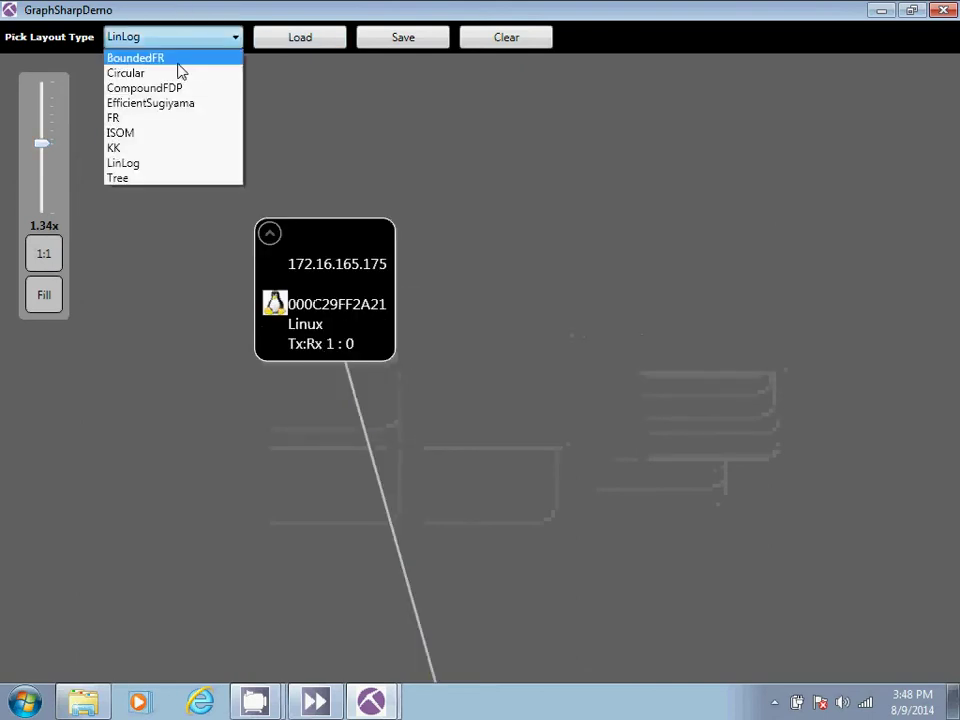
{"action": "left_click", "coordinate": [171, 150]}
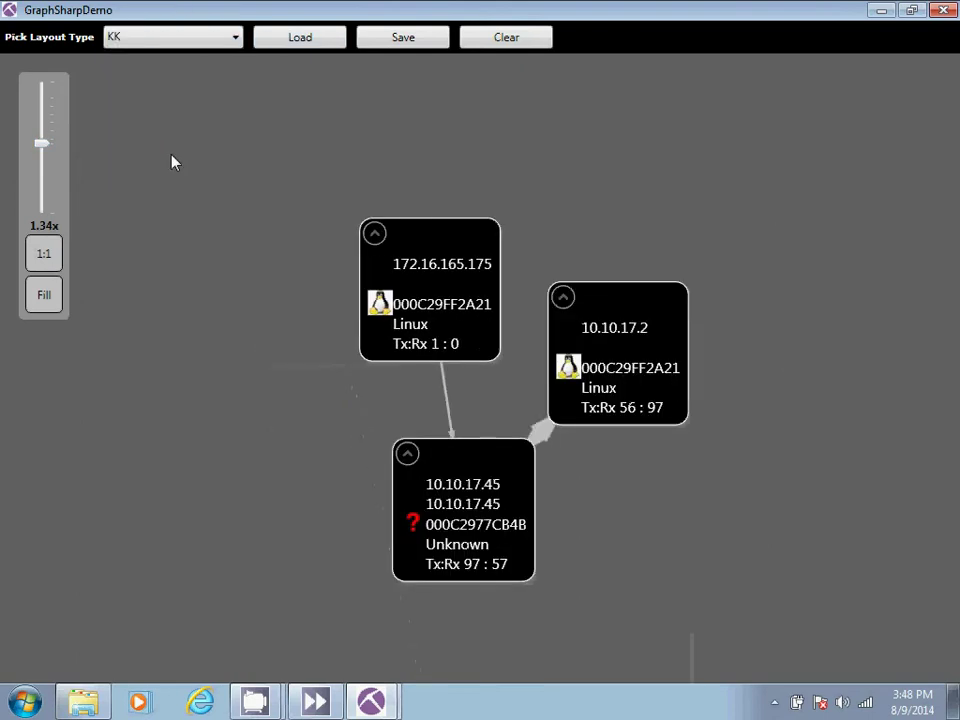
{"action": "left_click_drag", "start_coordinate": [636, 362], "coordinate": [731, 330]}
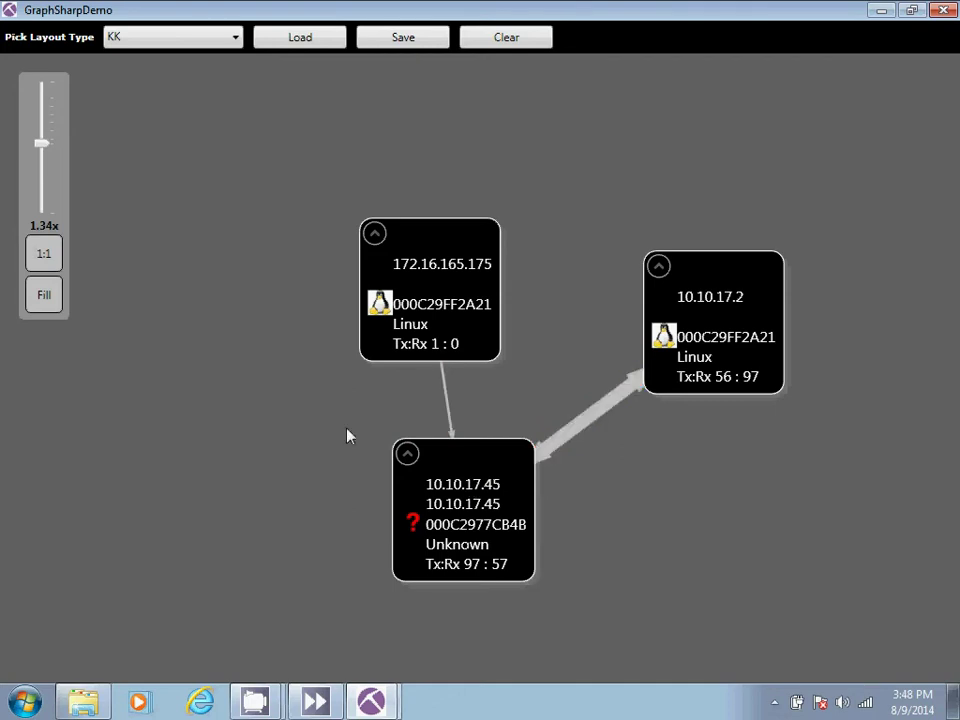
View the network graph at 1:1 scale and fit it to fill the window
{"action": "left_click_drag", "start_coordinate": [703, 565], "coordinate": [562, 480]}
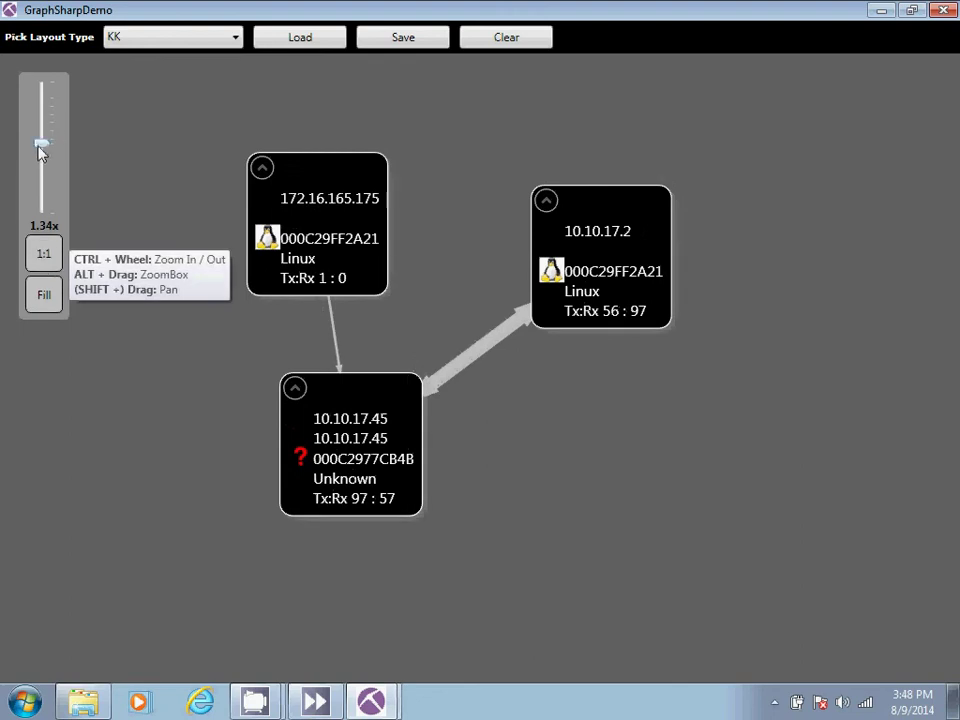
{"action": "mouse_move", "coordinate": [40, 150]}
{"action": "left_mouse_down"}
{"action": "mouse_move", "coordinate": [41, 125]}
{"action": "mouse_move", "coordinate": [41, 143]}
{"action": "left_mouse_up"}
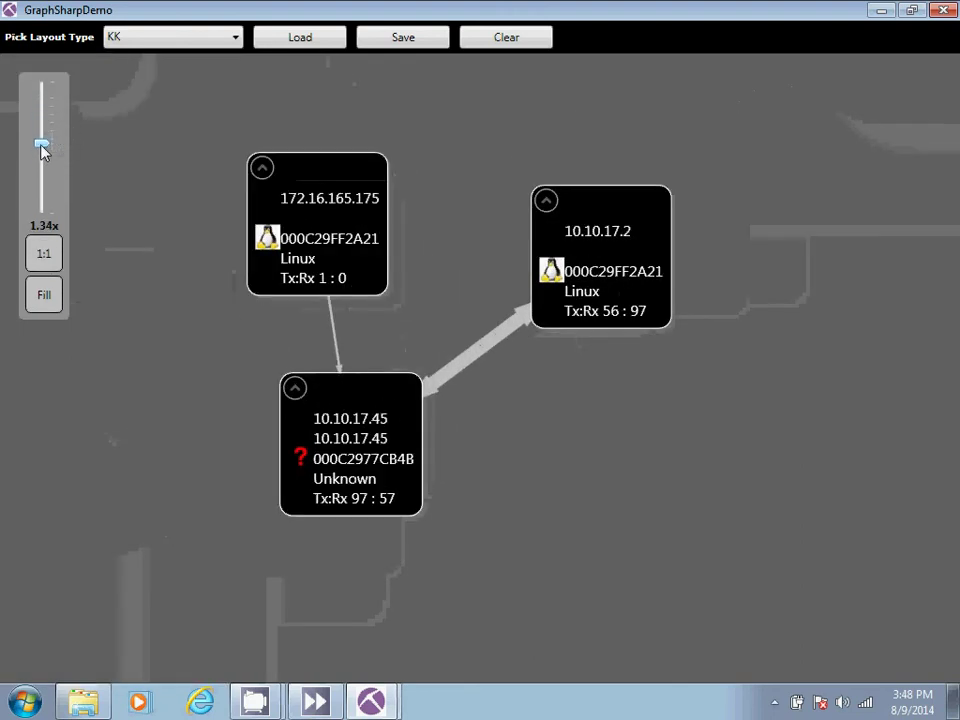
{"action": "left_click", "coordinate": [44, 254]}
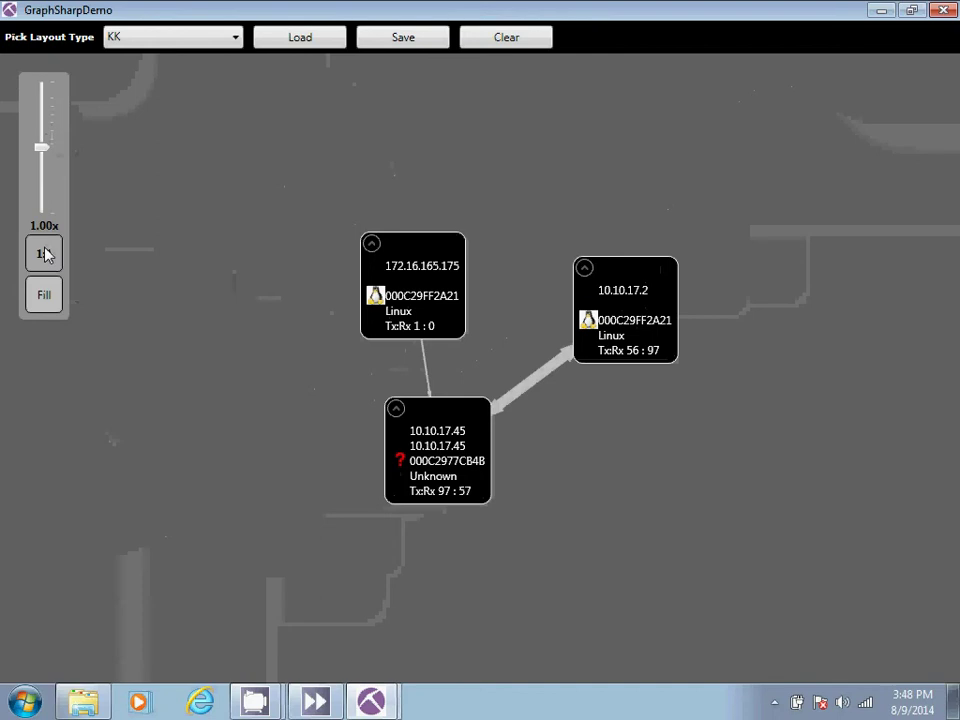
{"action": "left_click", "coordinate": [45, 294]}
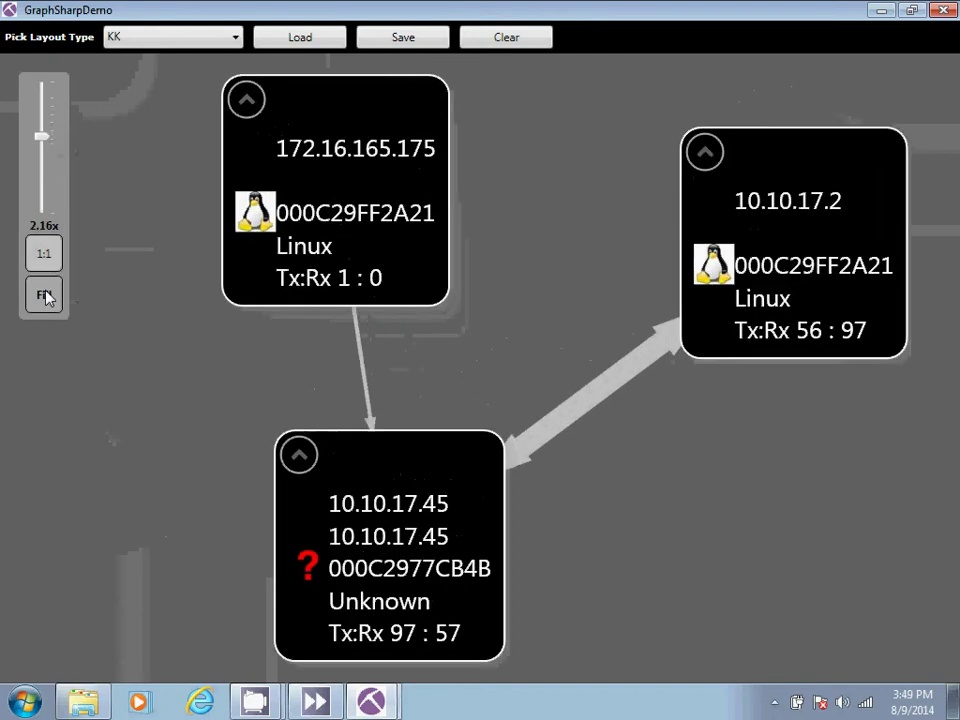
Review the available graph layout types without changing the layout, and close the graph window
{"action": "left_click", "coordinate": [150, 45]}
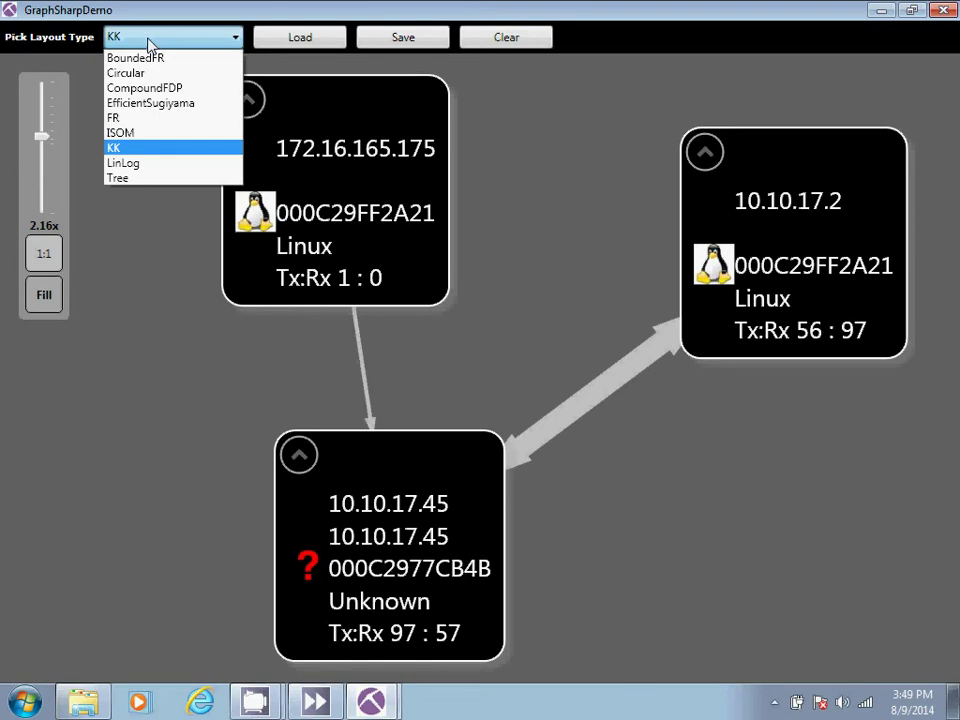
{"action": "left_click", "coordinate": [149, 42]}
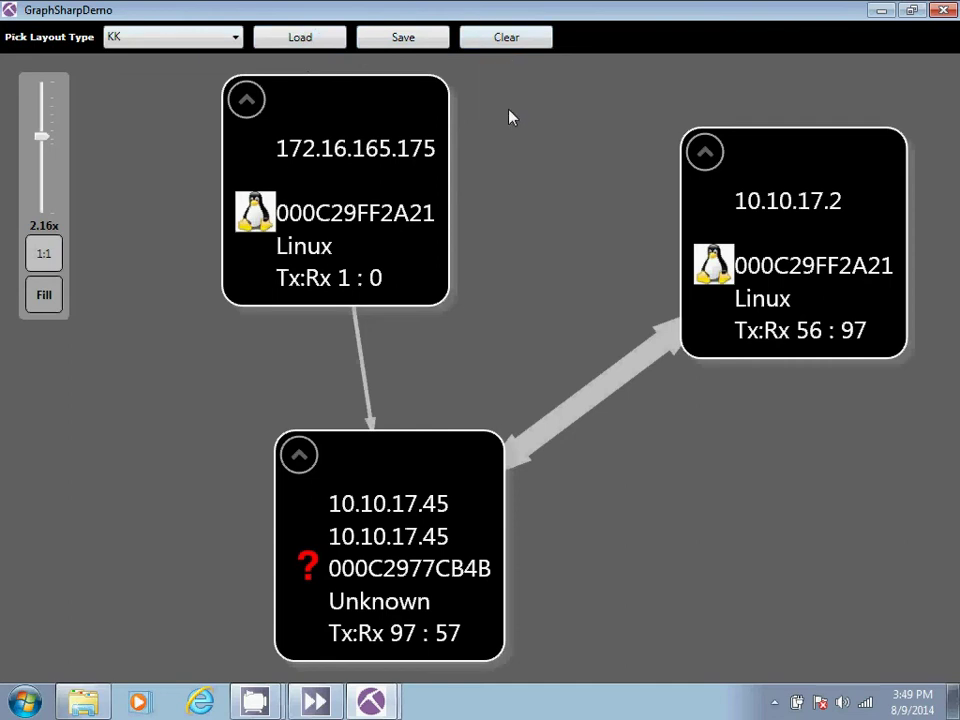
{"action": "left_click", "coordinate": [944, 12]}
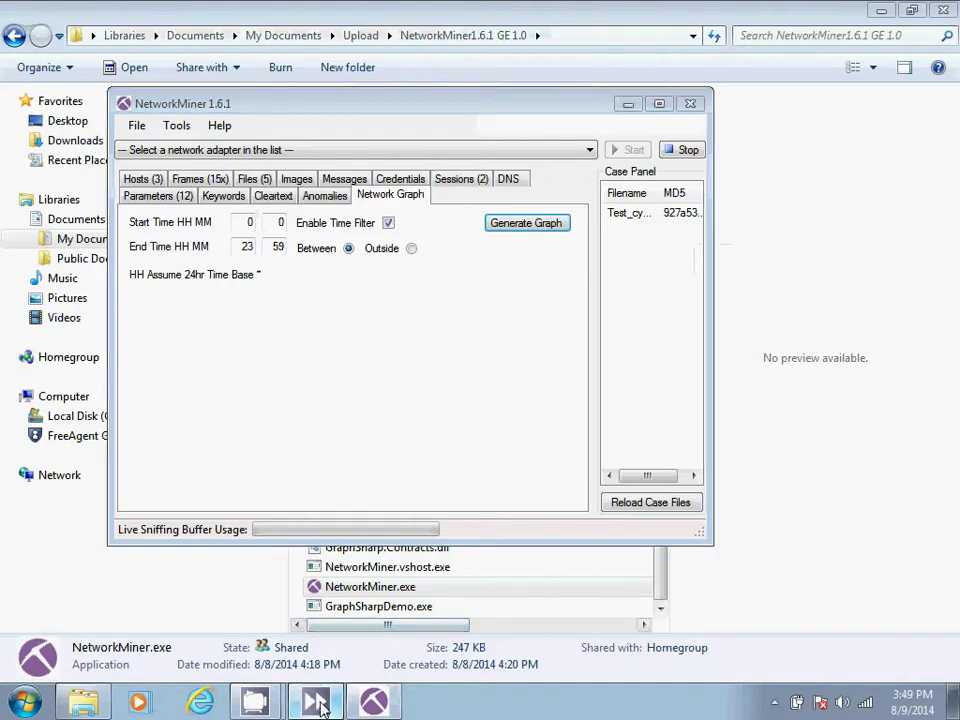
{"action": "left_click", "coordinate": [255, 703]}
{"action": "mouse_move", "coordinate": [255, 703]}
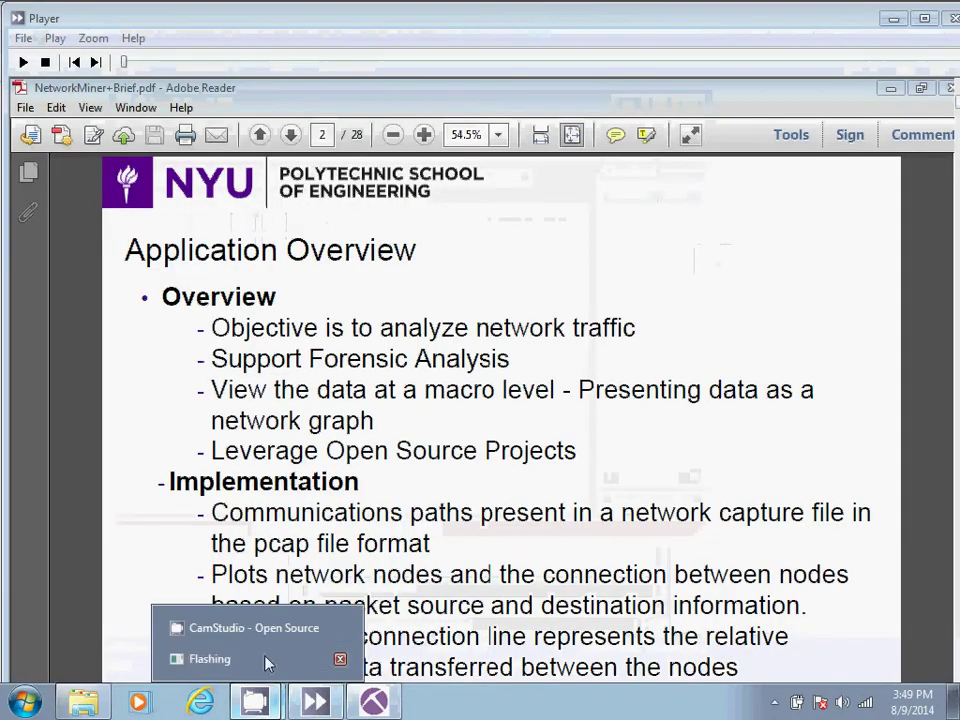
{"action": "left_click", "coordinate": [272, 632]}
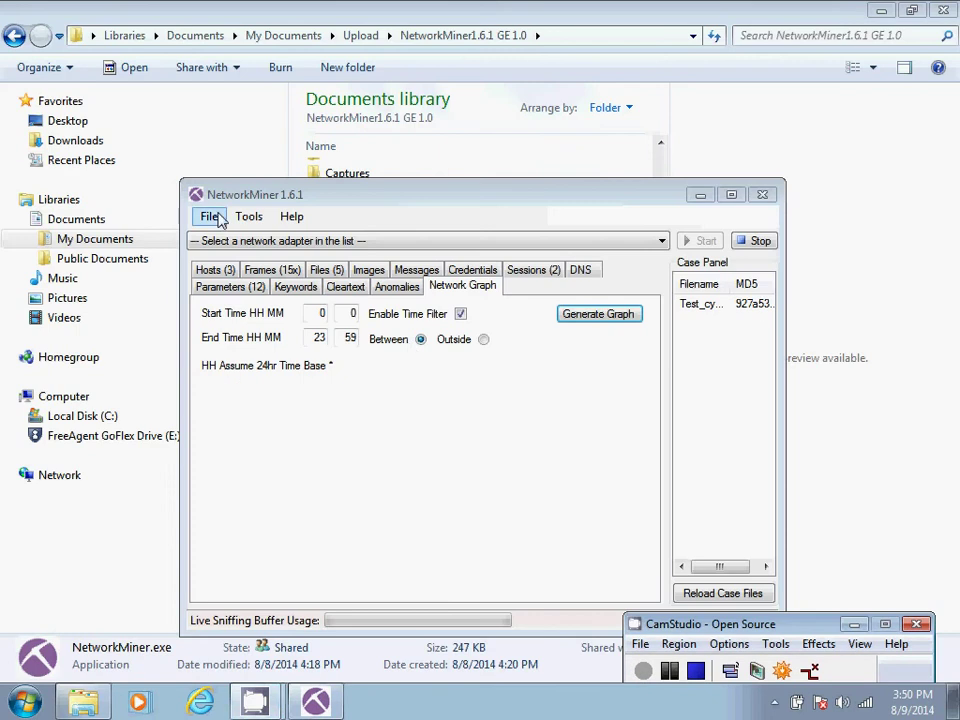
Clear the previous capture's results from the interface and delete the captured data
{"action": "left_click", "coordinate": [215, 219]}
{"action": "left_click", "coordinate": [210, 217]}
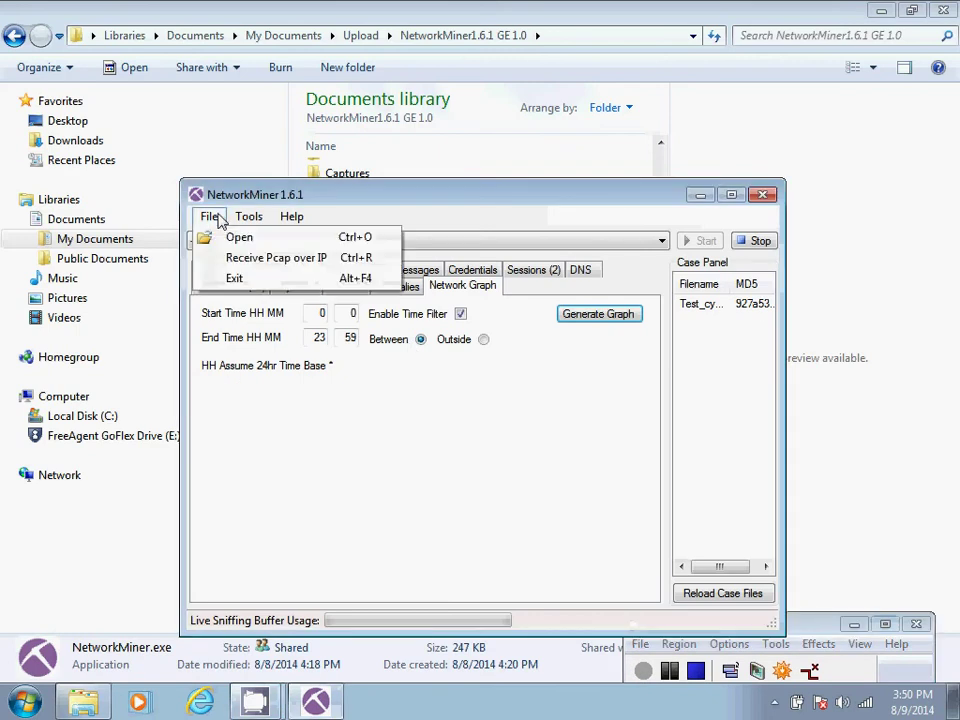
{"action": "mouse_move", "coordinate": [251, 222]}
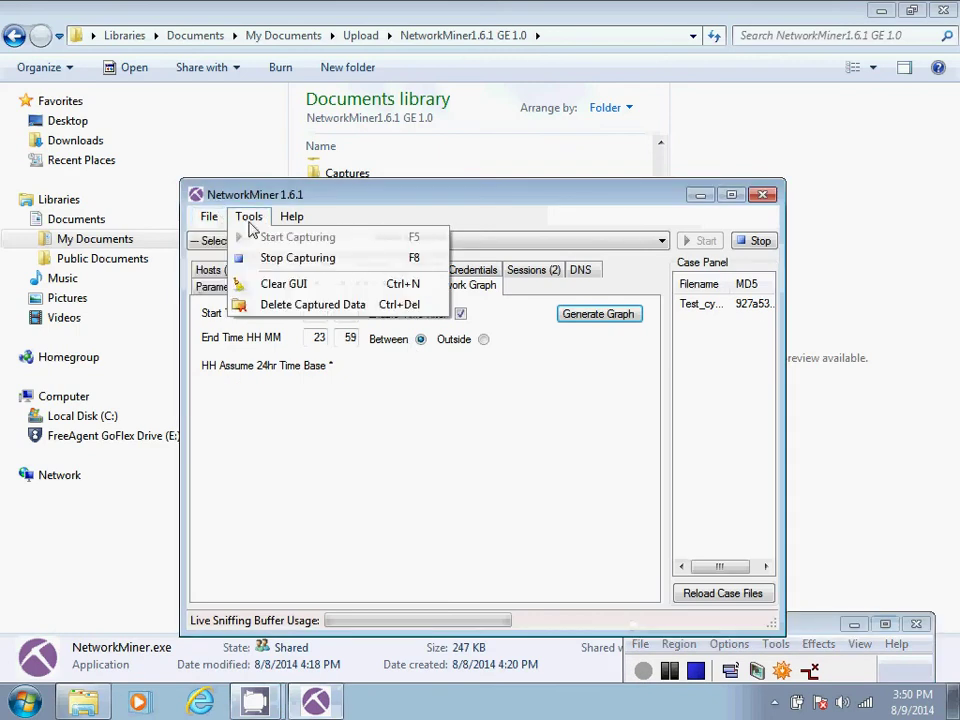
{"action": "left_click", "coordinate": [262, 285]}
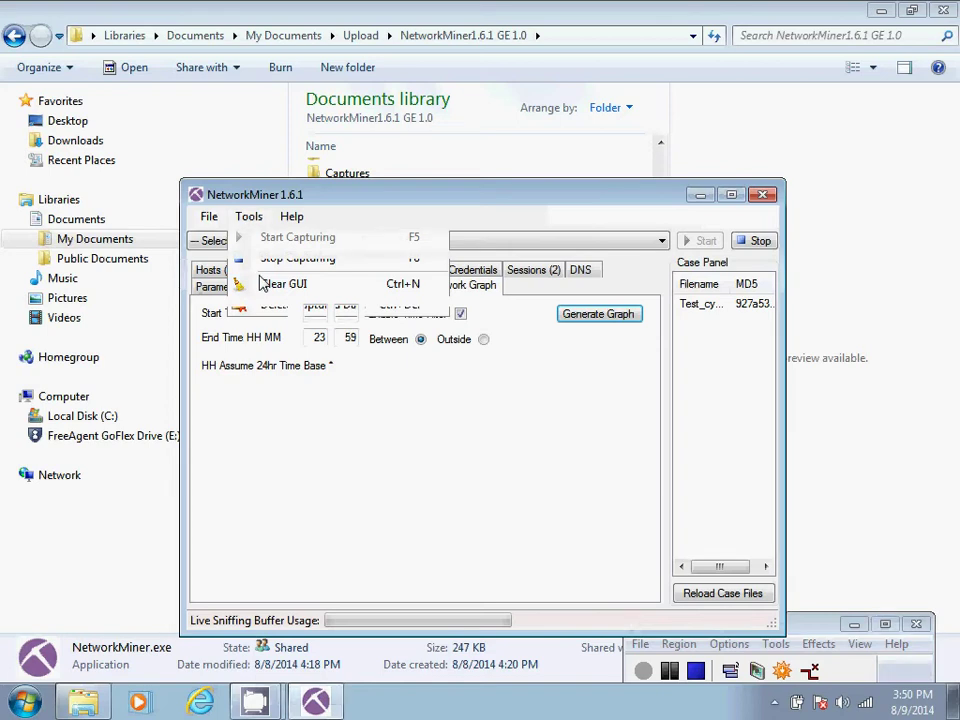
{"action": "left_click", "coordinate": [248, 218]}
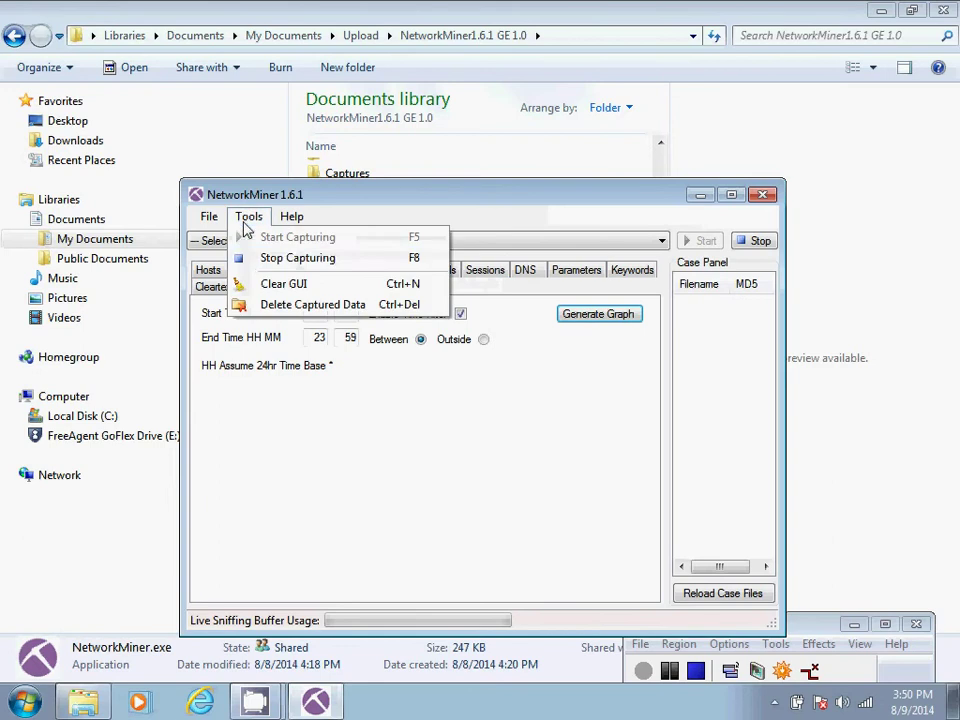
{"action": "left_click", "coordinate": [268, 304]}
Open the capture file Test_pcap_2012_1123_0900.pcap from the Testcases folder and view its list of hosts
{"action": "left_click", "coordinate": [208, 216]}
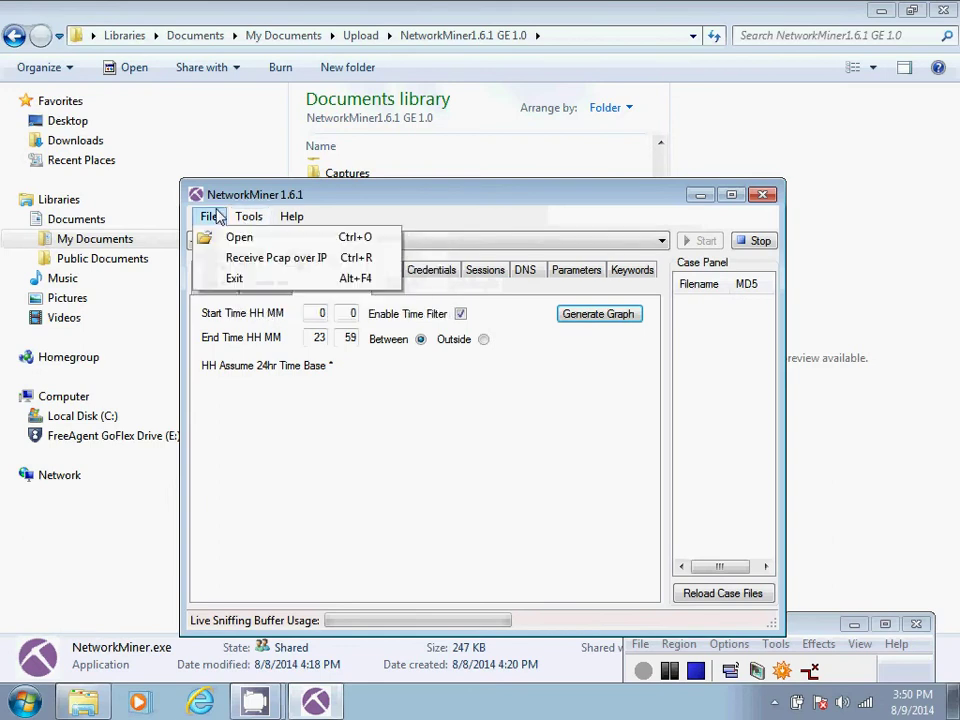
{"action": "left_click", "coordinate": [228, 237]}
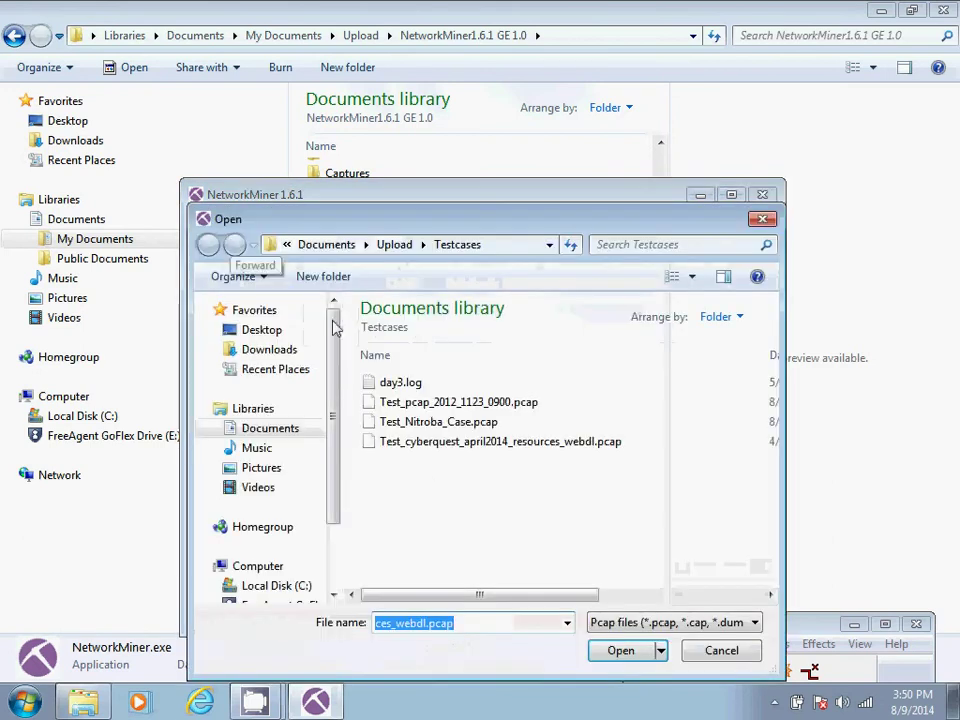
{"action": "double_click", "coordinate": [430, 402]}
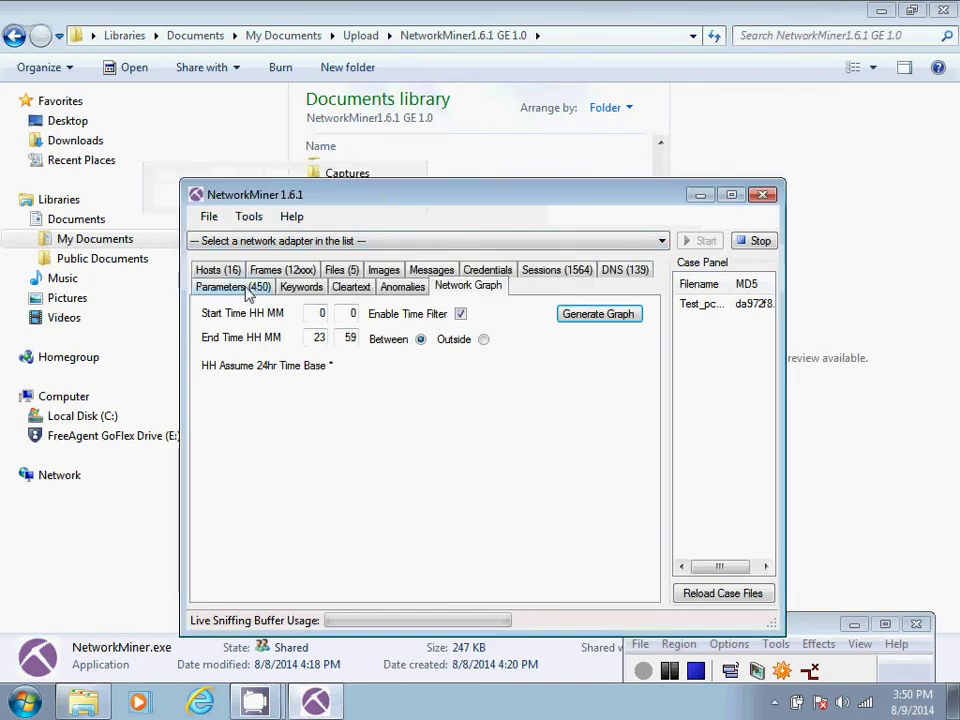
{"action": "left_click", "coordinate": [212, 270]}
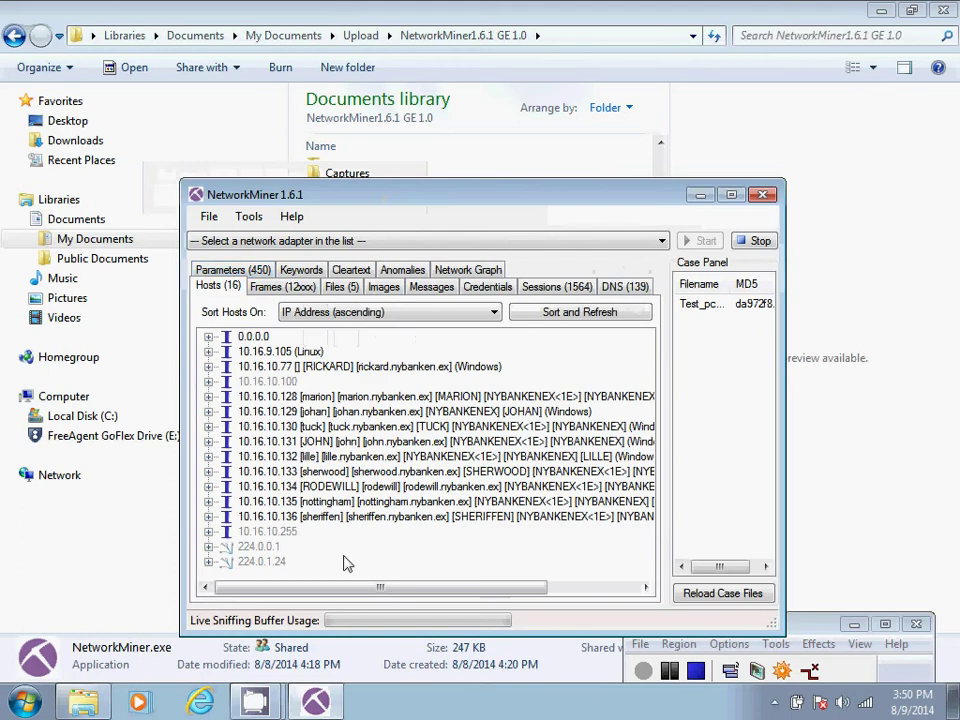
Generate the capture's network graph in a maximized window, zoom in on the nodes and fit the graph back to the window
{"action": "left_click", "coordinate": [455, 274]}
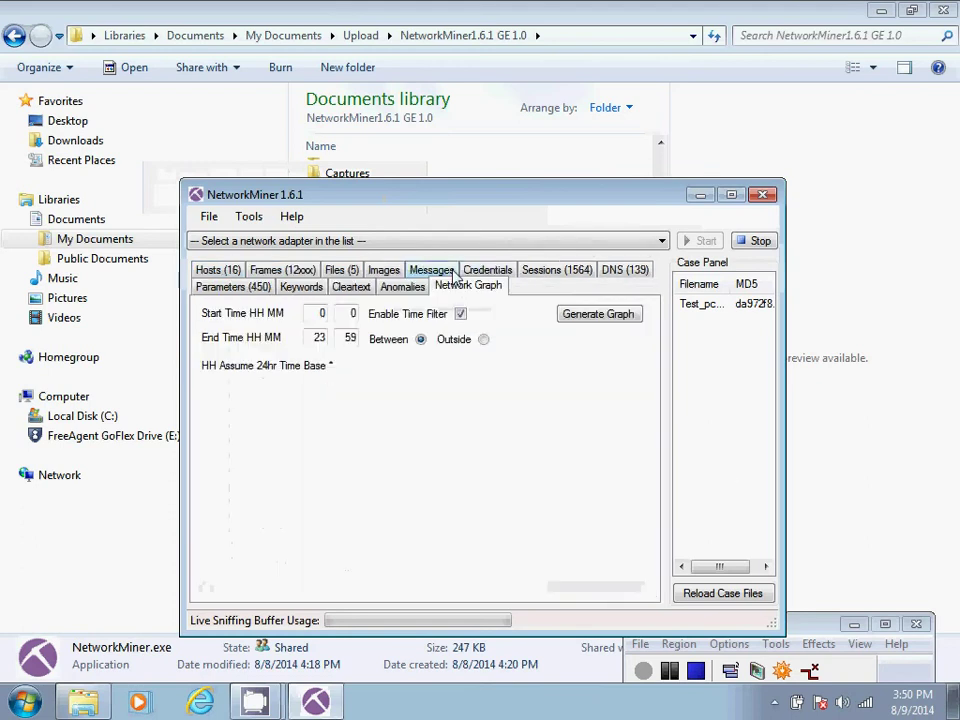
{"action": "left_click", "coordinate": [598, 316]}
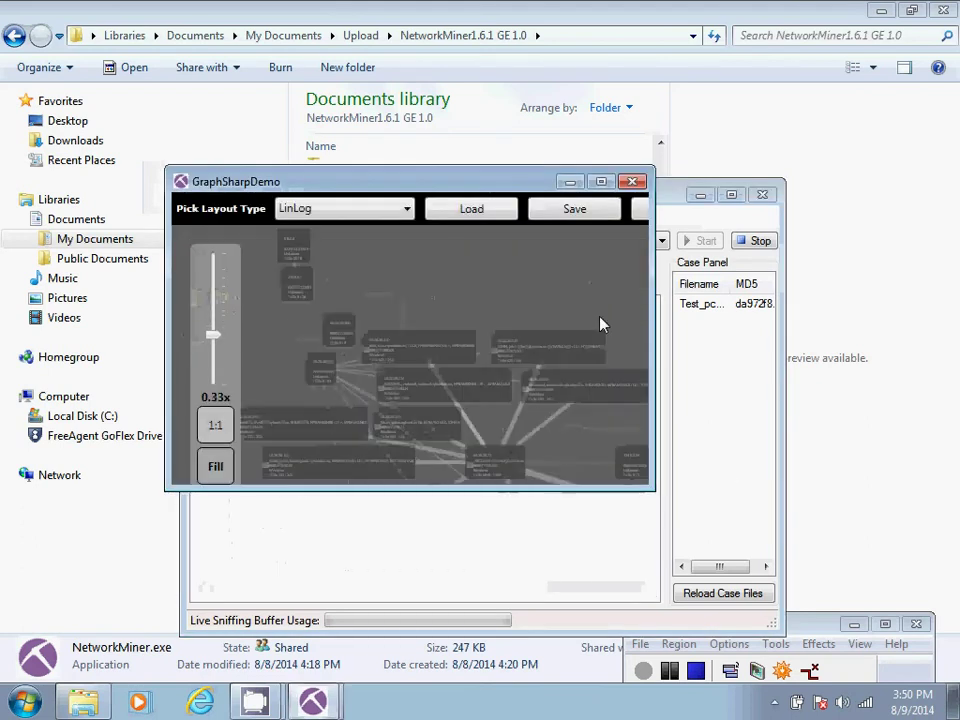
{"action": "left_click", "coordinate": [601, 182]}
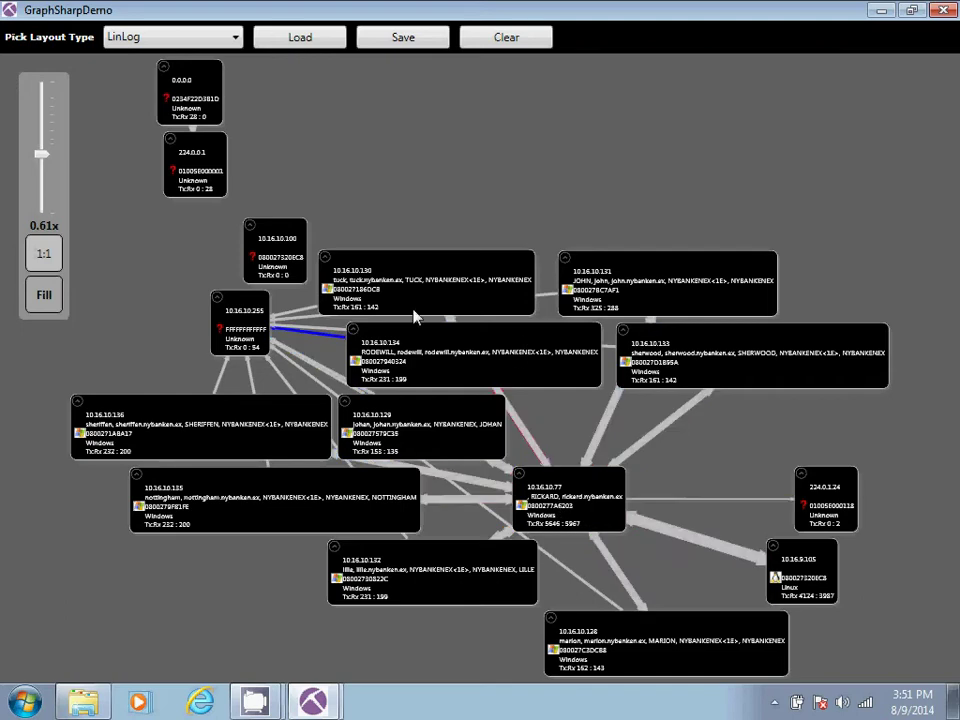
{"action": "left_click_drag", "start_coordinate": [39, 154], "coordinate": [43, 142]}
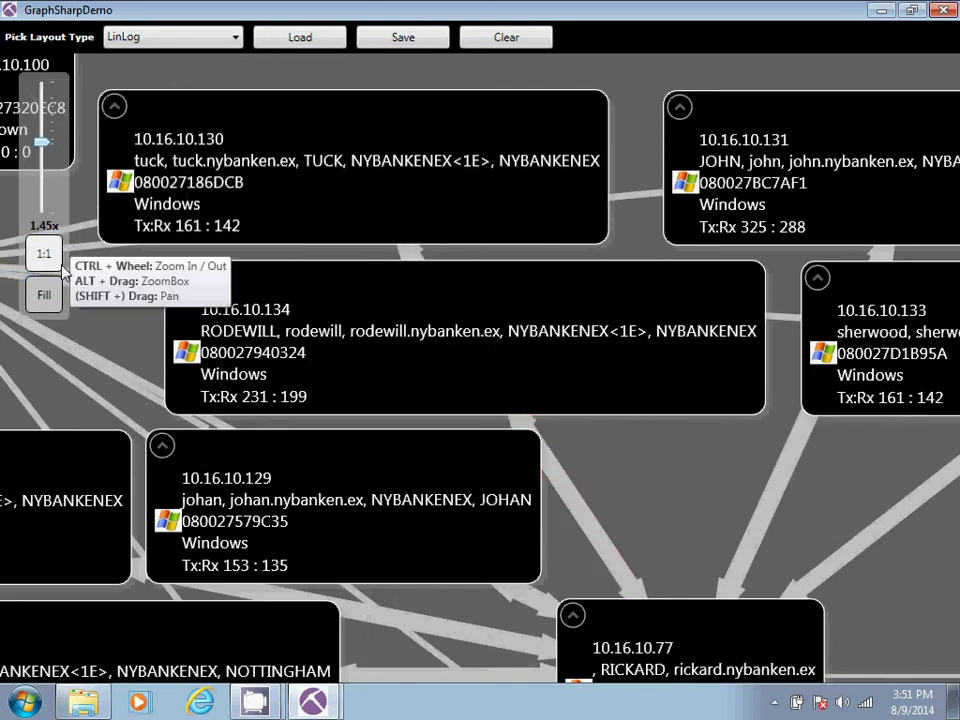
{"action": "left_click", "coordinate": [43, 295]}
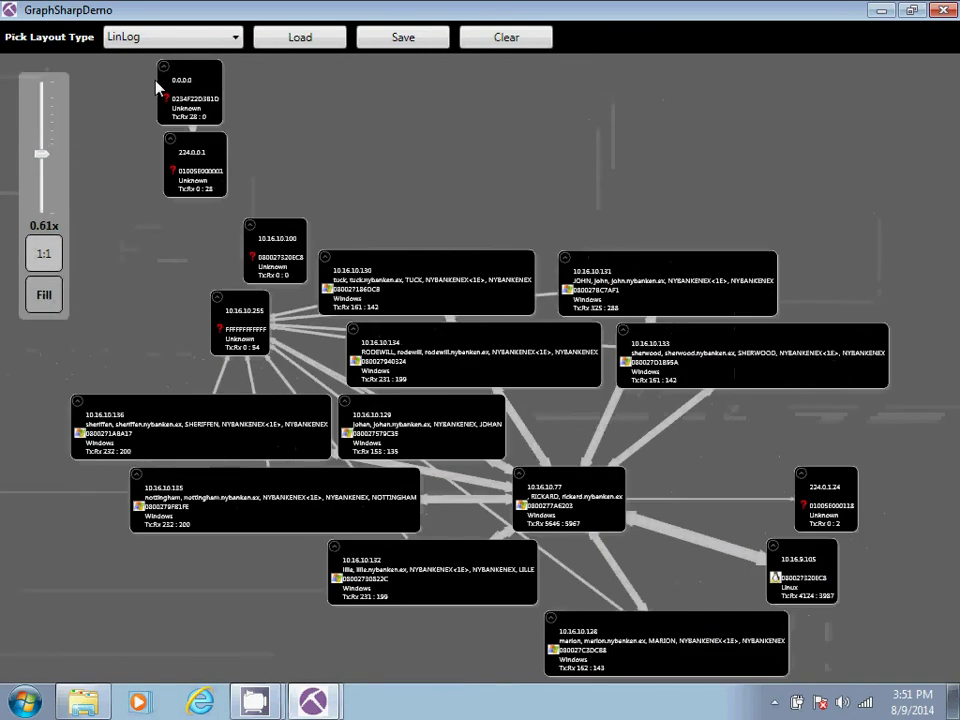
Try the Circular, KK and Tree layouts on the graph and set its layout type to BoundedFR
{"action": "left_click", "coordinate": [129, 38]}
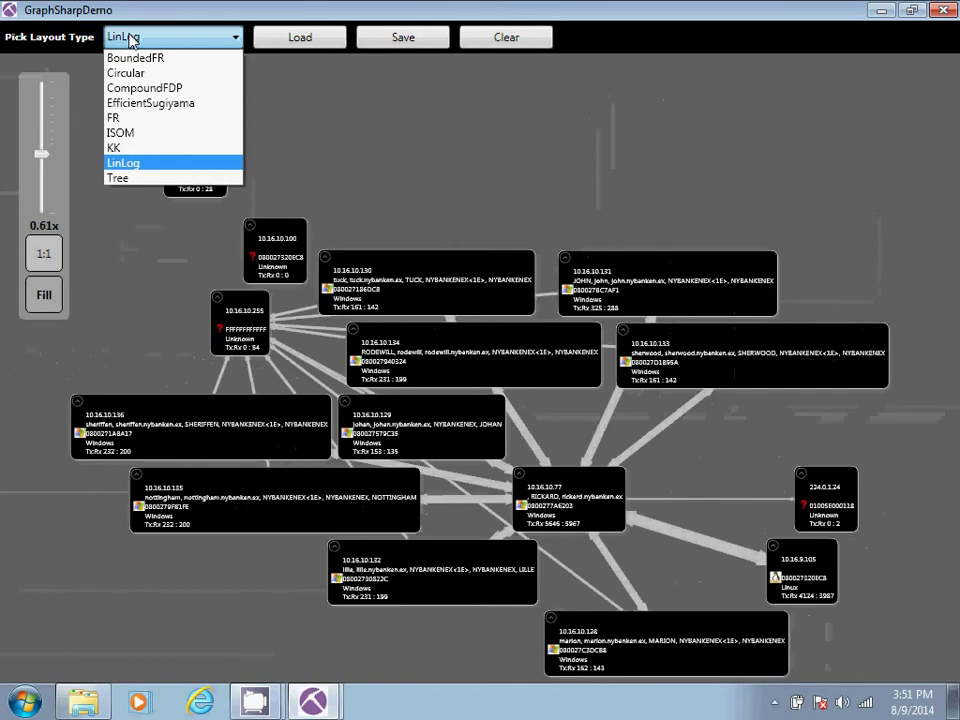
{"action": "left_click", "coordinate": [125, 73]}
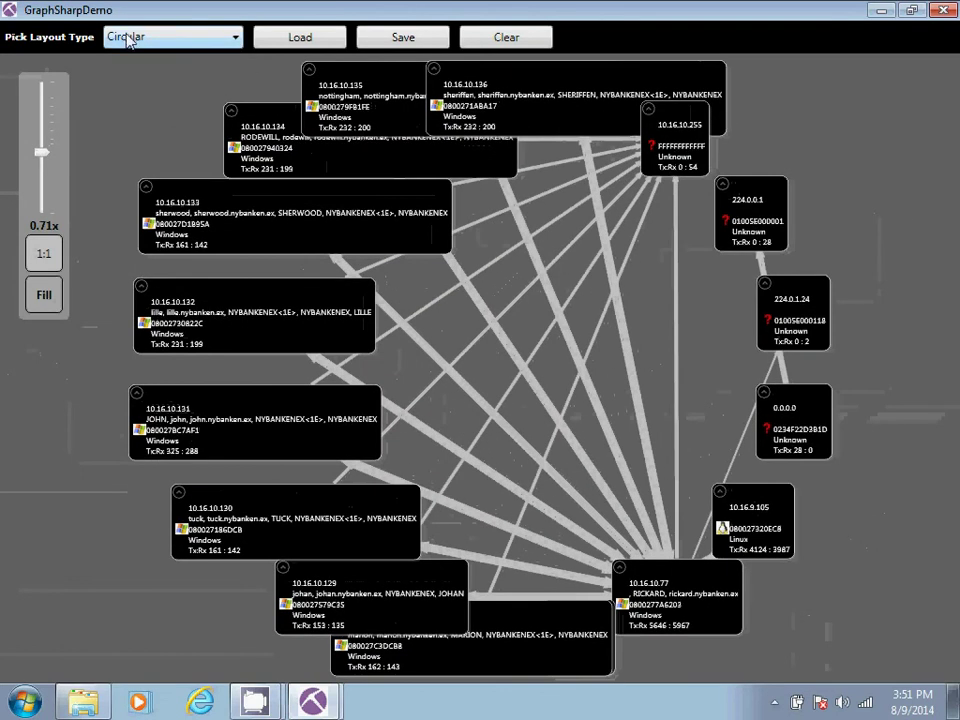
{"action": "left_click", "coordinate": [129, 38]}
{"action": "left_click", "coordinate": [139, 150]}
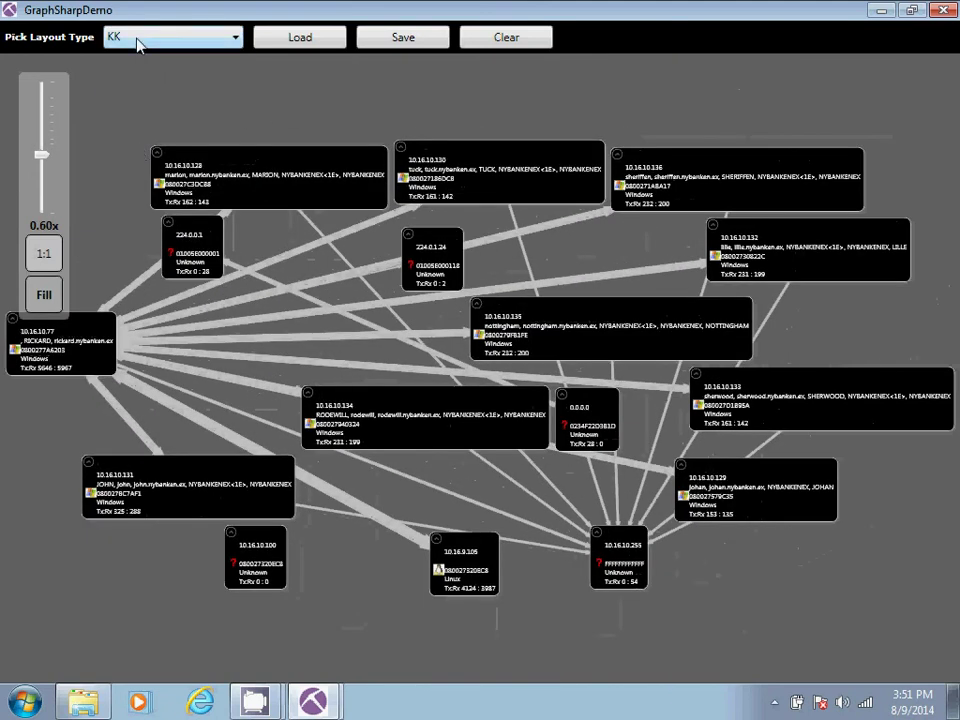
{"action": "left_click", "coordinate": [137, 42]}
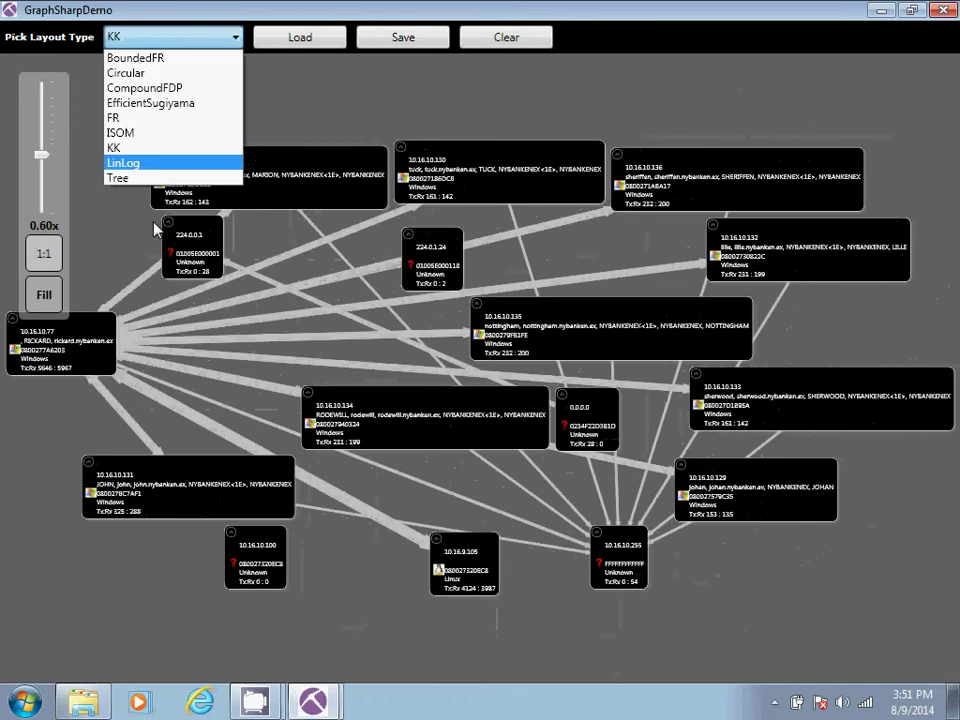
{"action": "left_click", "coordinate": [153, 183]}
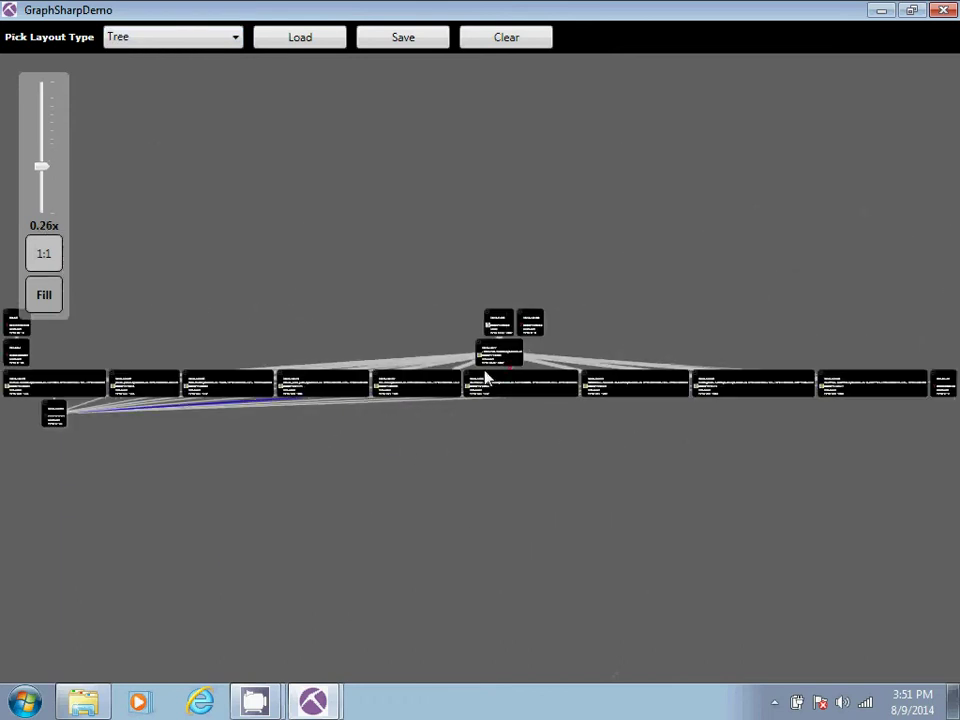
{"action": "left_click", "coordinate": [198, 44]}
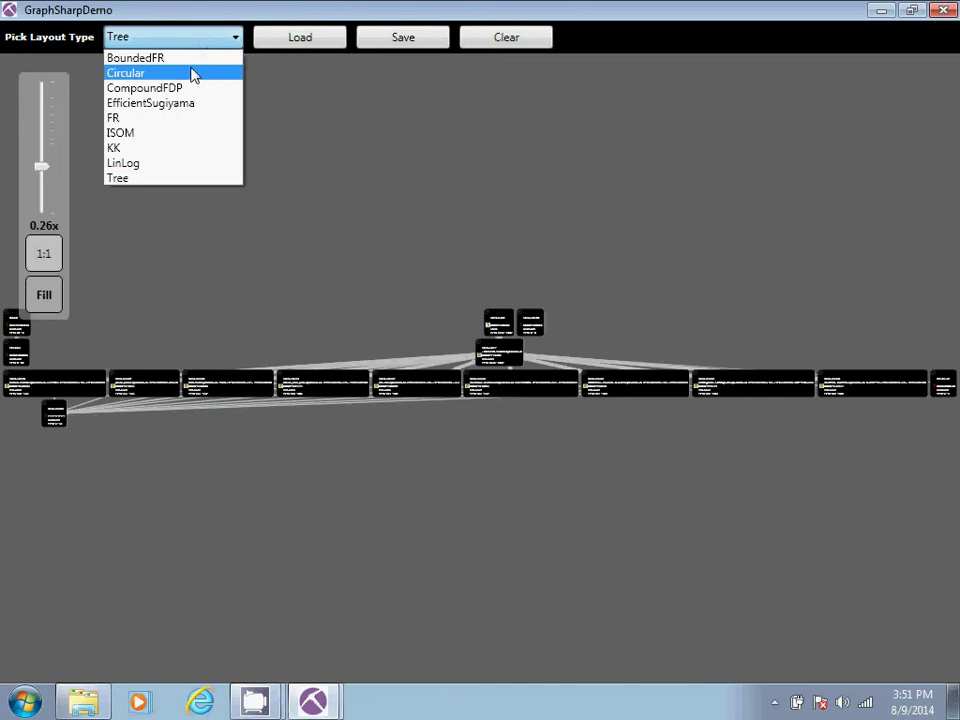
{"action": "left_click", "coordinate": [193, 59]}
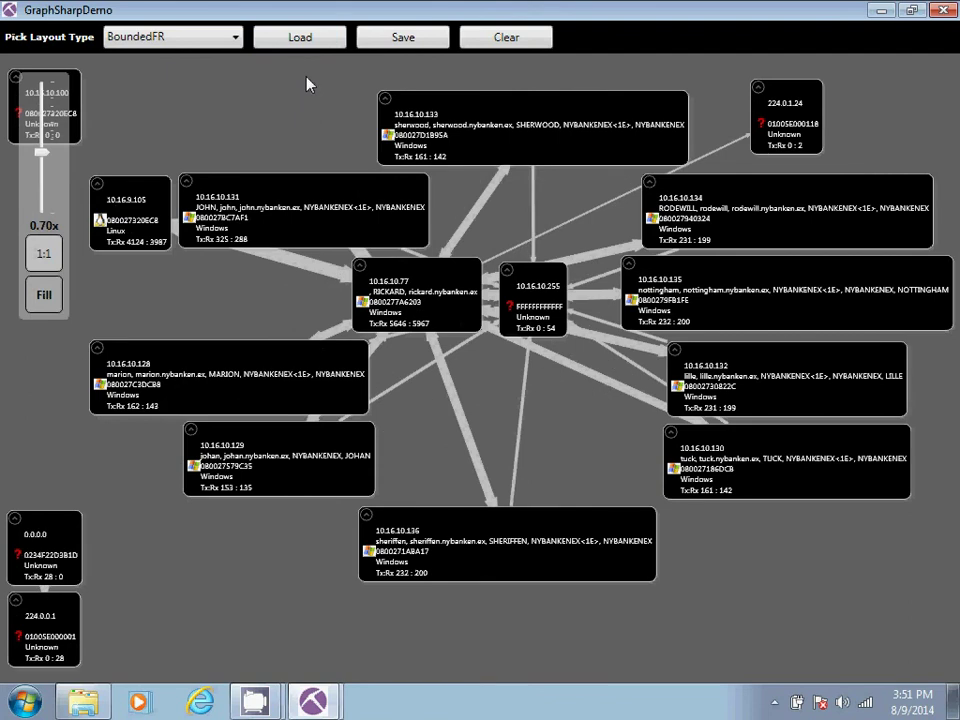
Save the graph in the Testcases folder as a NetMiner Graphs (.gml) file named Test1
{"action": "left_click", "coordinate": [401, 40]}
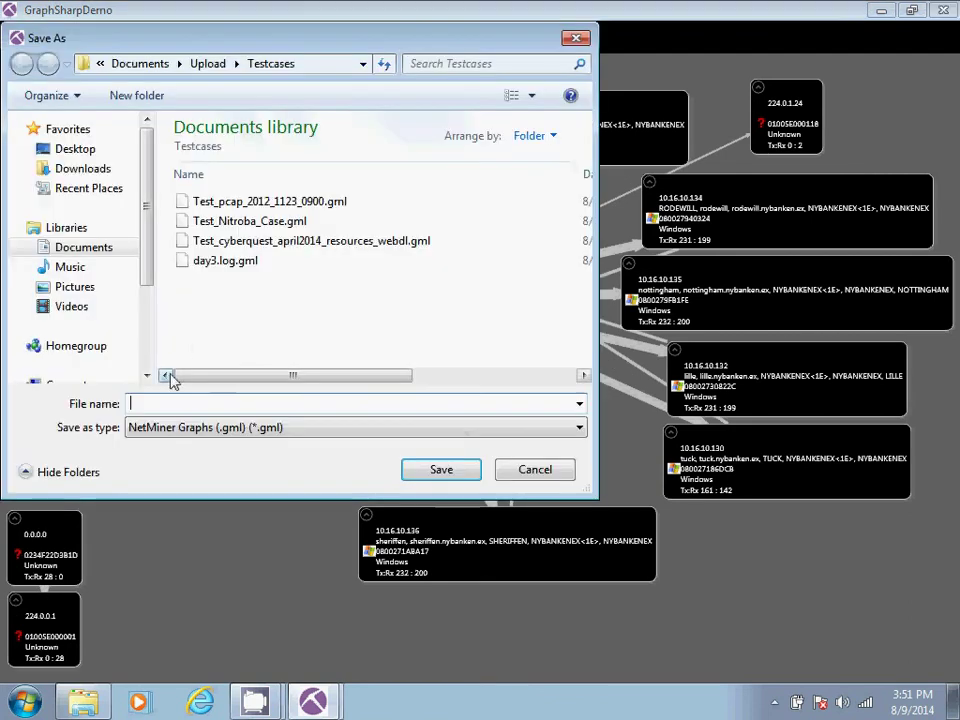
{"action": "type", "text": "Test1"}
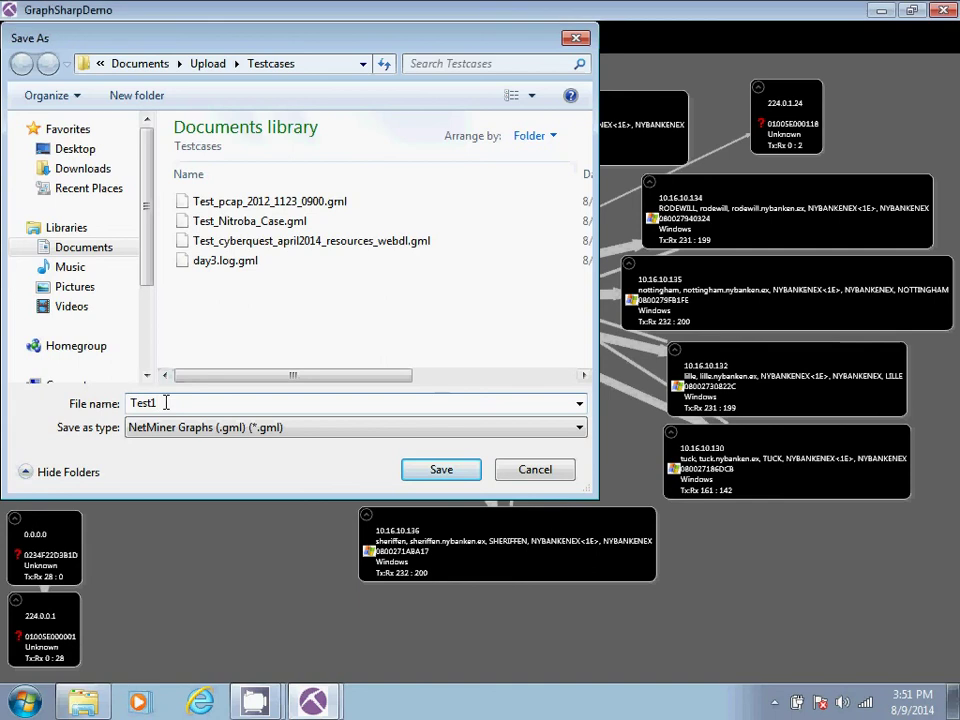
{"action": "key", "text": "Return"}
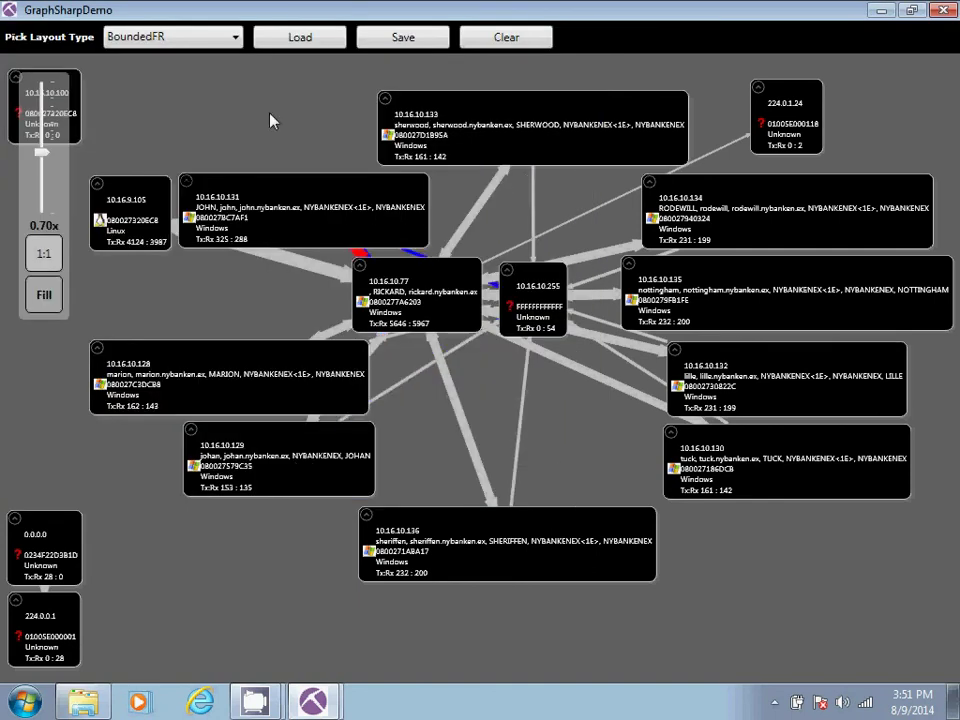
Clear the displayed graph and load the saved graph Test1.gml
{"action": "left_click", "coordinate": [528, 46]}
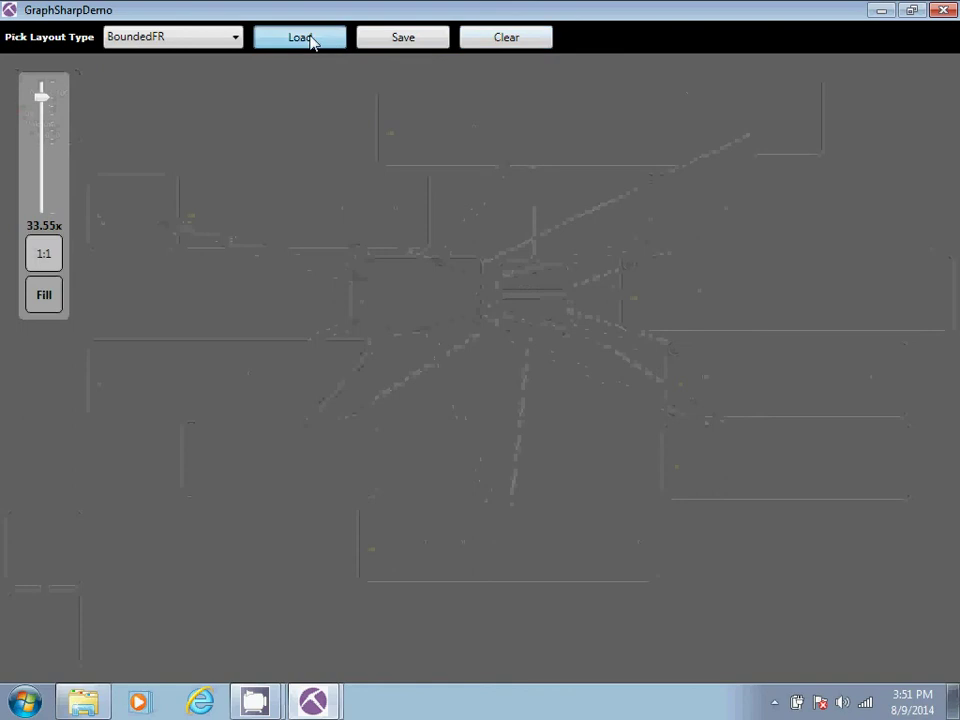
{"action": "left_click", "coordinate": [311, 42]}
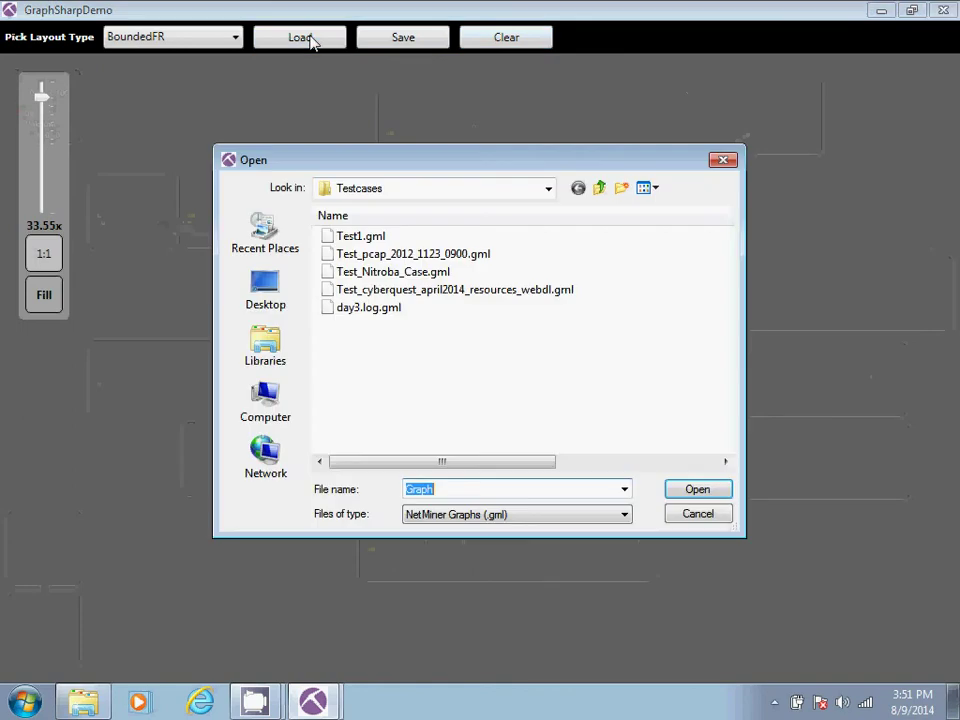
{"action": "left_click", "coordinate": [366, 240]}
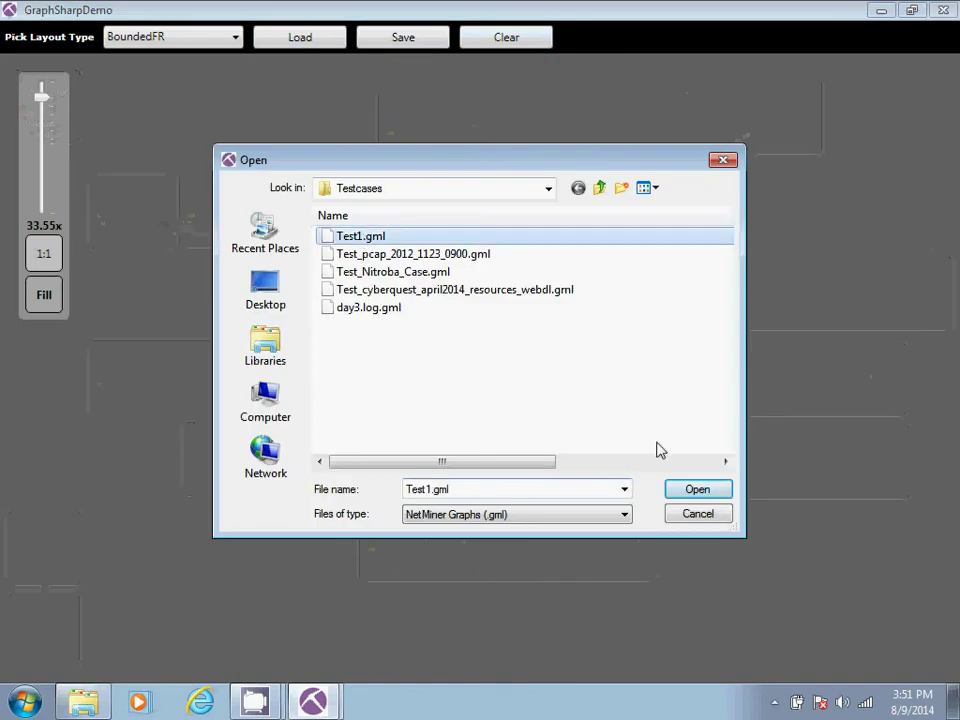
{"action": "left_click", "coordinate": [699, 491]}
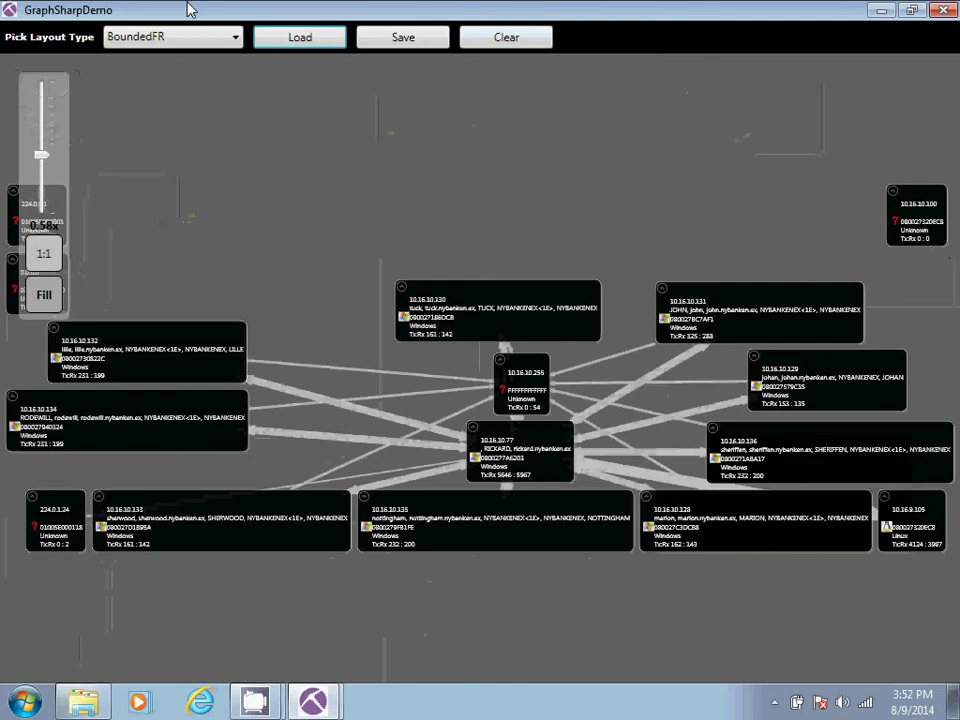
Set the loaded graph's layout type to Circular and move the 224.0.0.1 node outward, away from the 224.0.1.24 node
{"action": "left_click", "coordinate": [167, 36]}
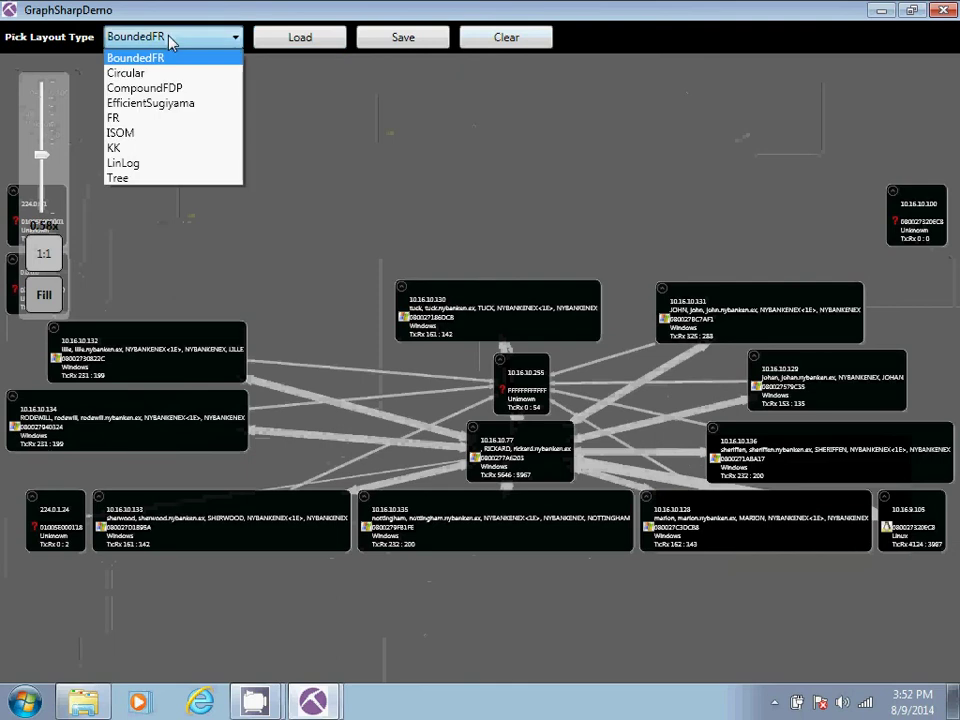
{"action": "left_click", "coordinate": [120, 70]}
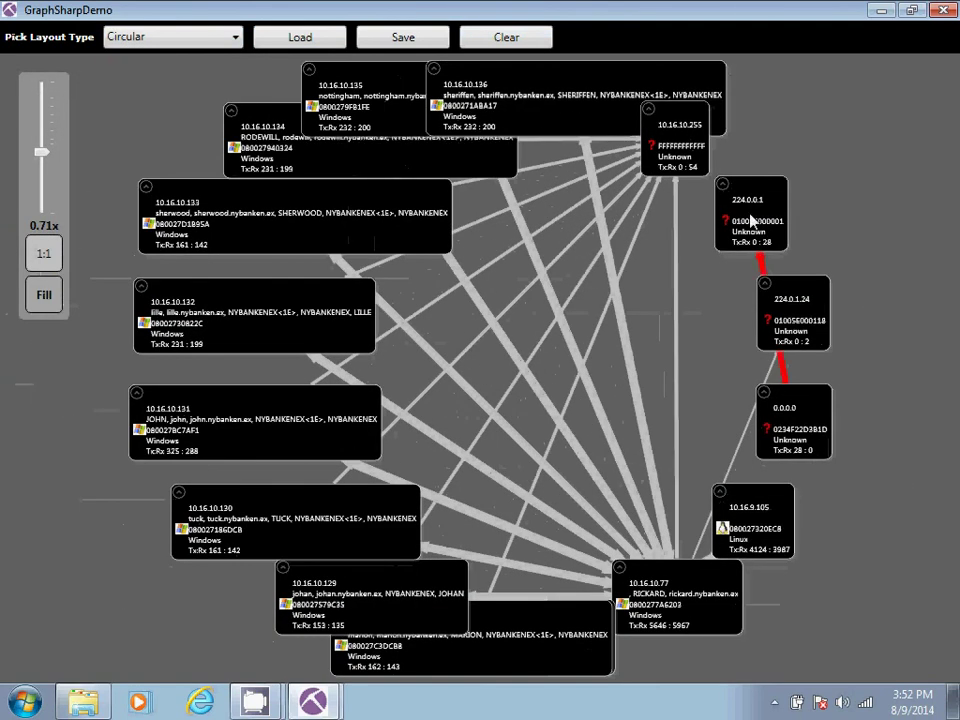
{"action": "left_click_drag", "start_coordinate": [750, 220], "coordinate": [845, 245]}
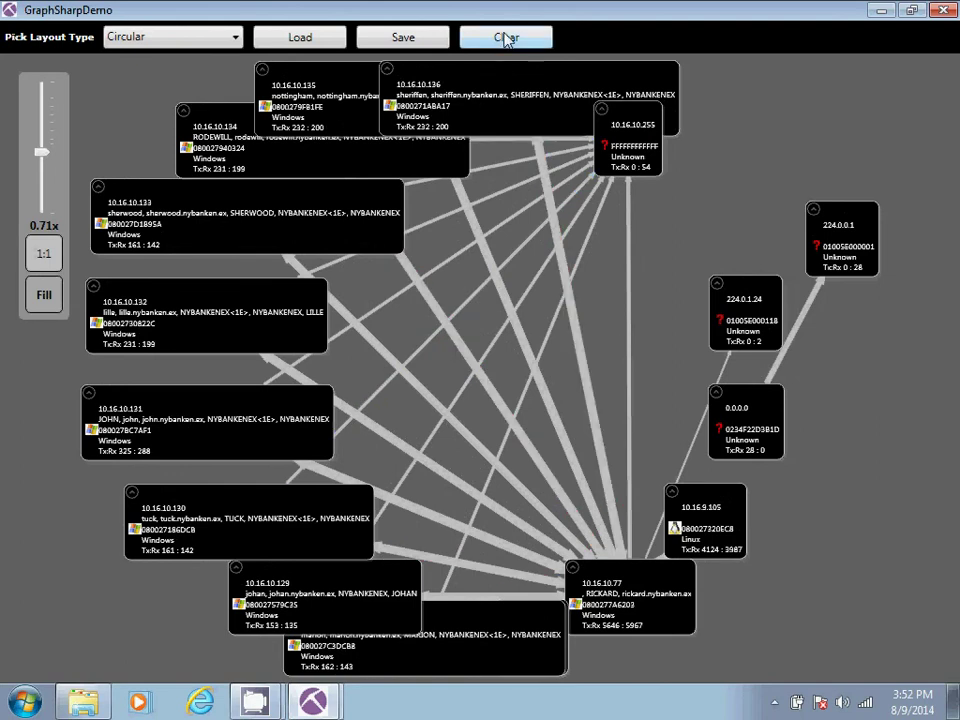
Clear and close the current graph, and generate a new maximized one with the time filter's start hour set to 2
{"action": "left_click", "coordinate": [505, 35]}
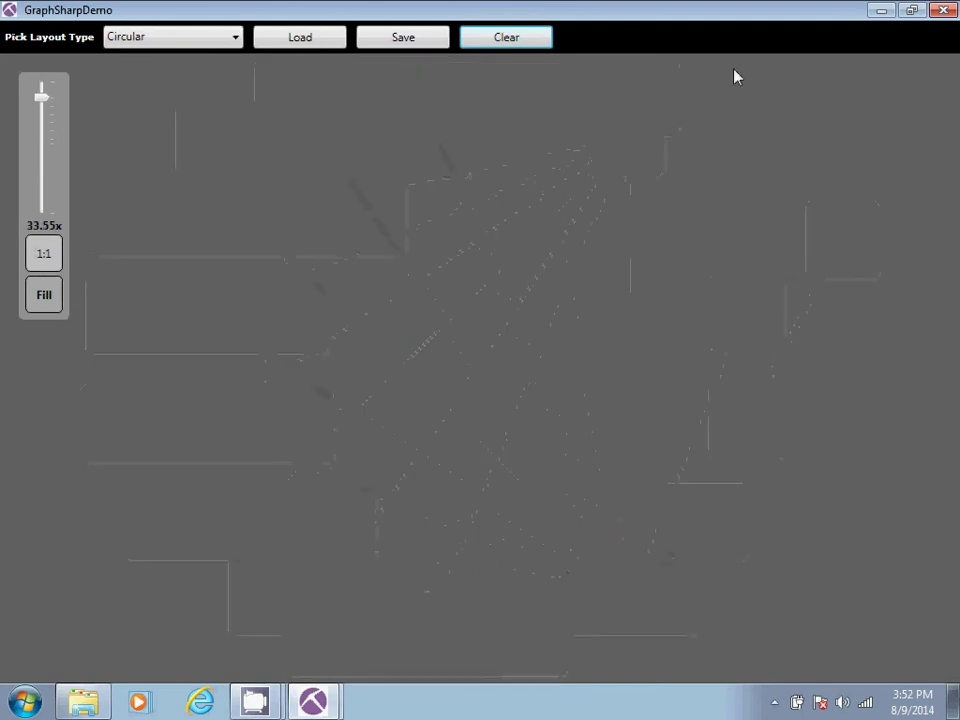
{"action": "left_click", "coordinate": [941, 10]}
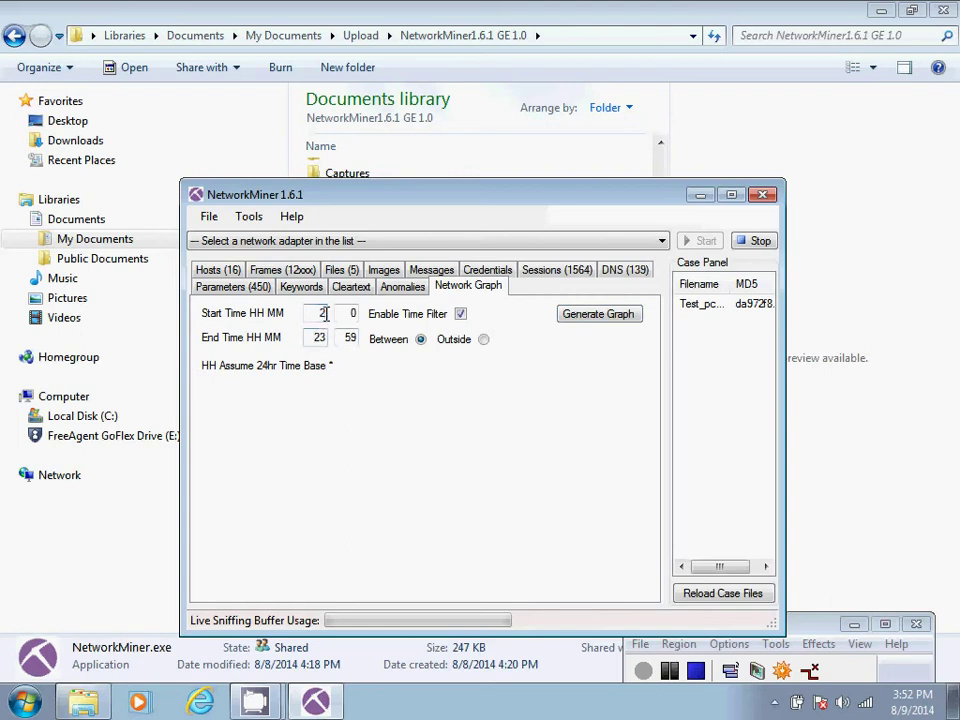
{"action": "left_click", "coordinate": [590, 316]}
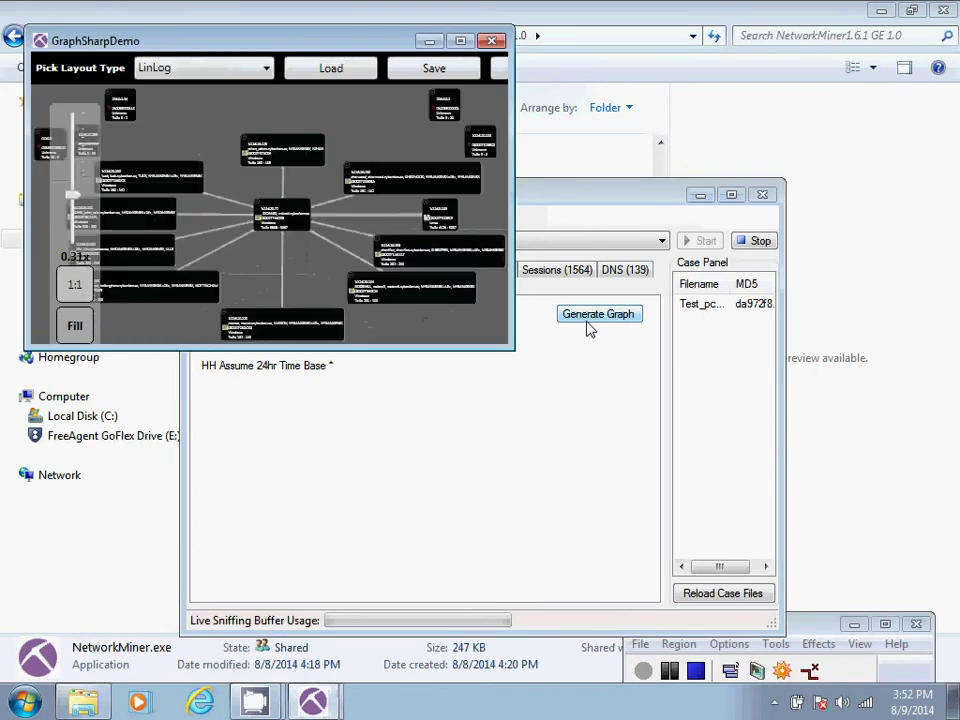
{"action": "left_click", "coordinate": [460, 41]}
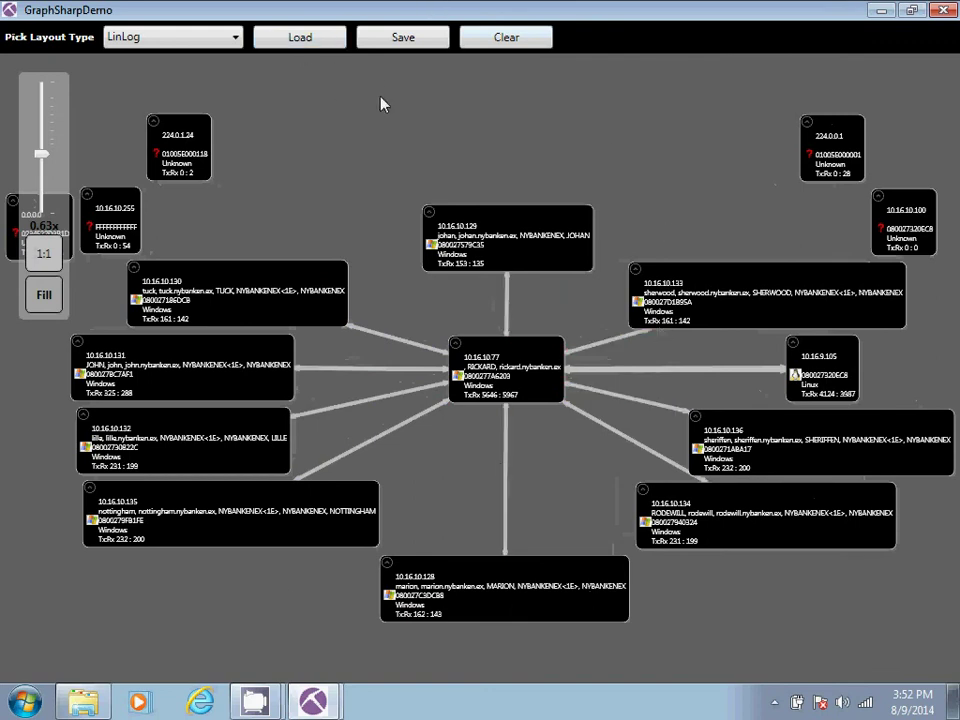
Load the saved graph Test1.gml from the Testcases folder for comparison with the time-filtered graph
{"action": "left_click", "coordinate": [296, 36]}
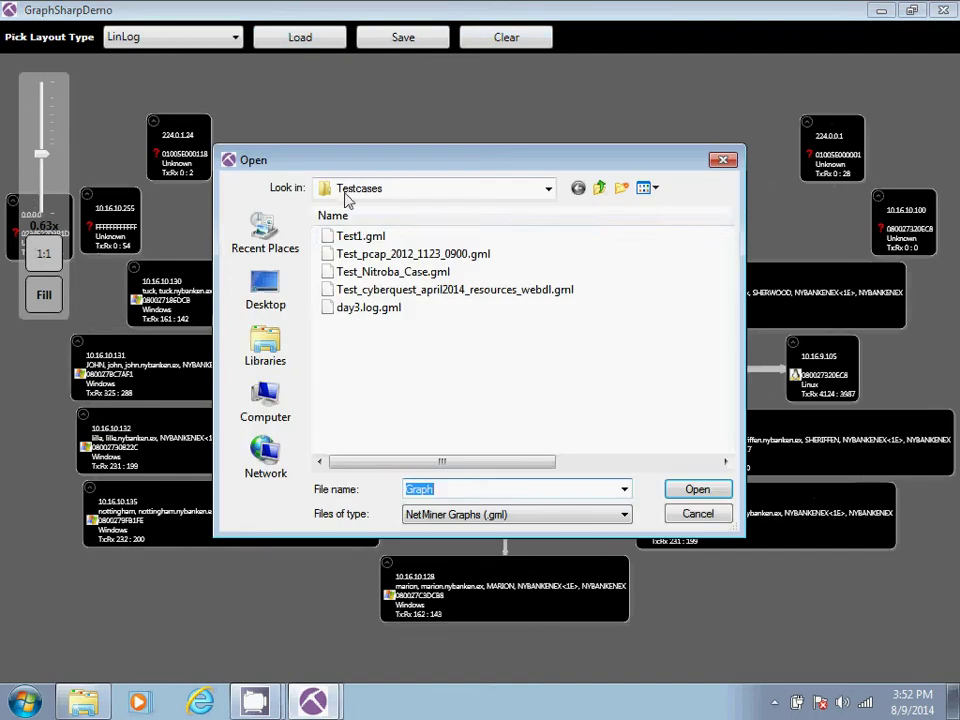
{"action": "left_click", "coordinate": [352, 238]}
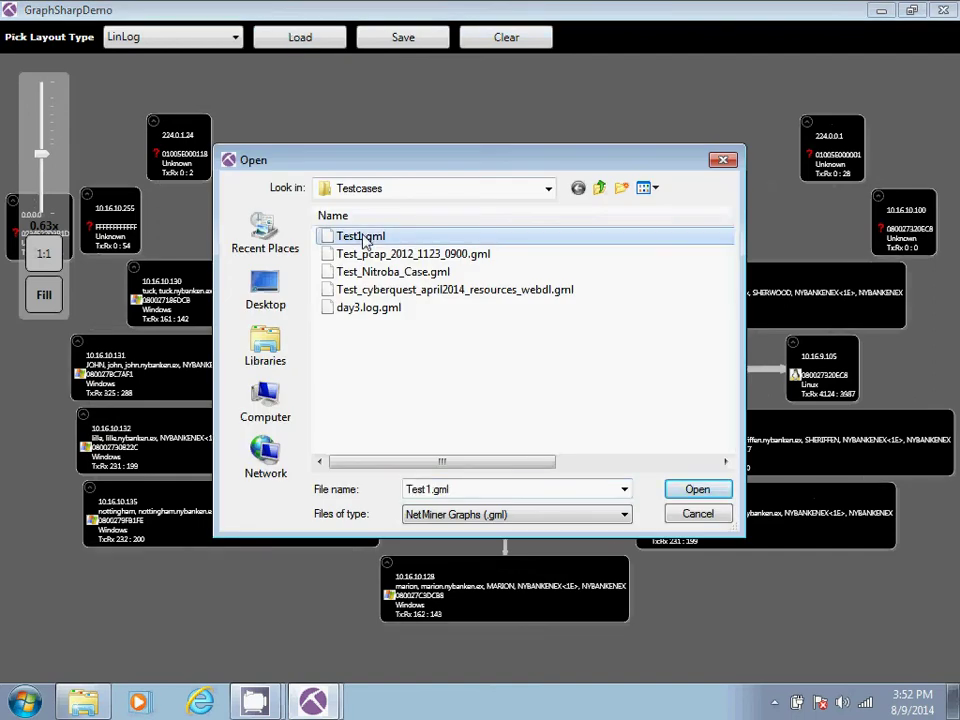
{"action": "double_click", "coordinate": [364, 239]}
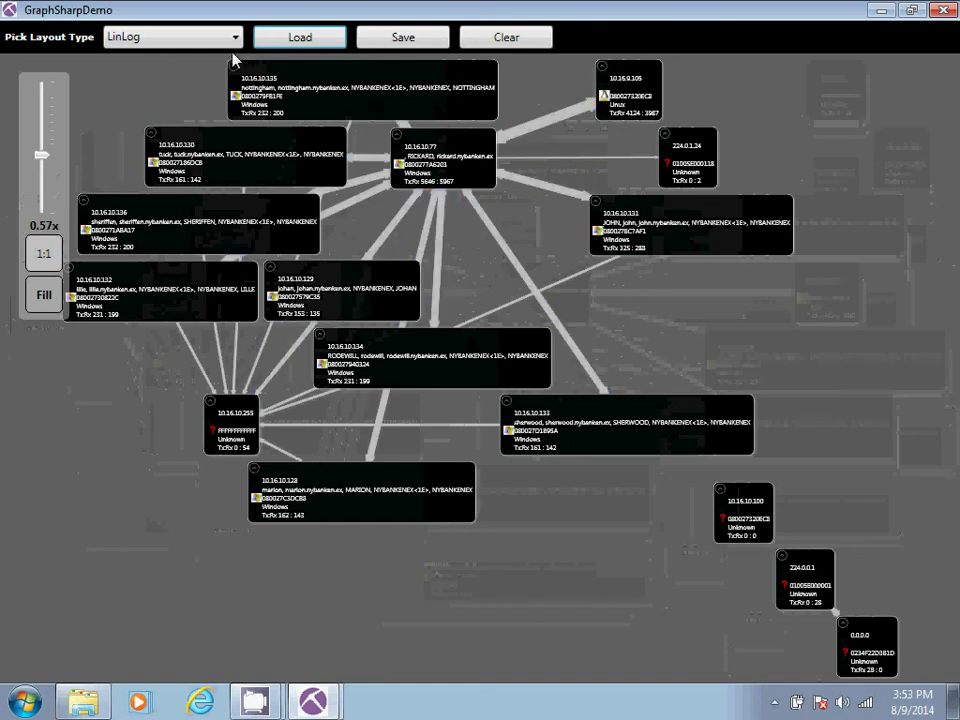
Close the loaded graph, set the time filter's start hour to 12, and generate a new maximized graph, closing it after viewing
{"action": "left_click", "coordinate": [943, 10]}
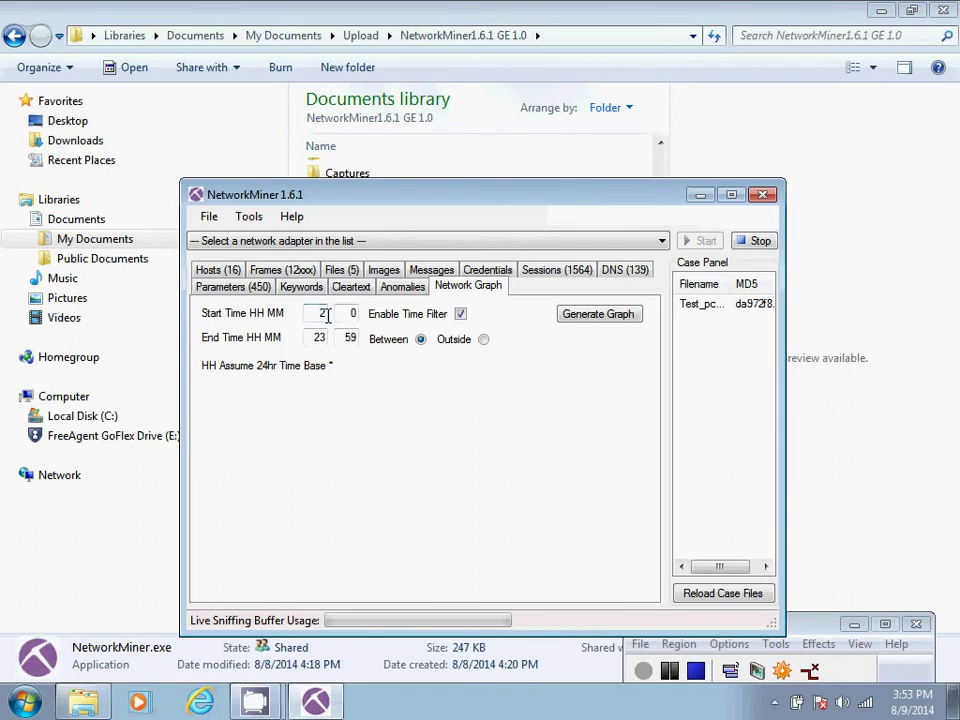
{"action": "type", "text": "1"}
{"action": "left_click", "coordinate": [571, 317]}
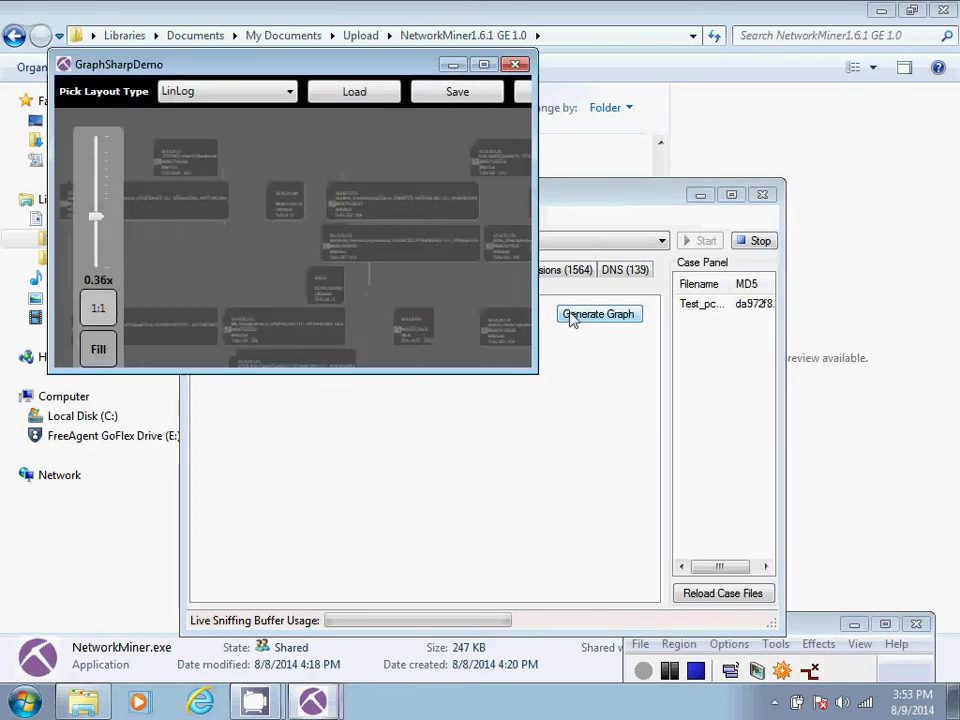
{"action": "left_click", "coordinate": [484, 66]}
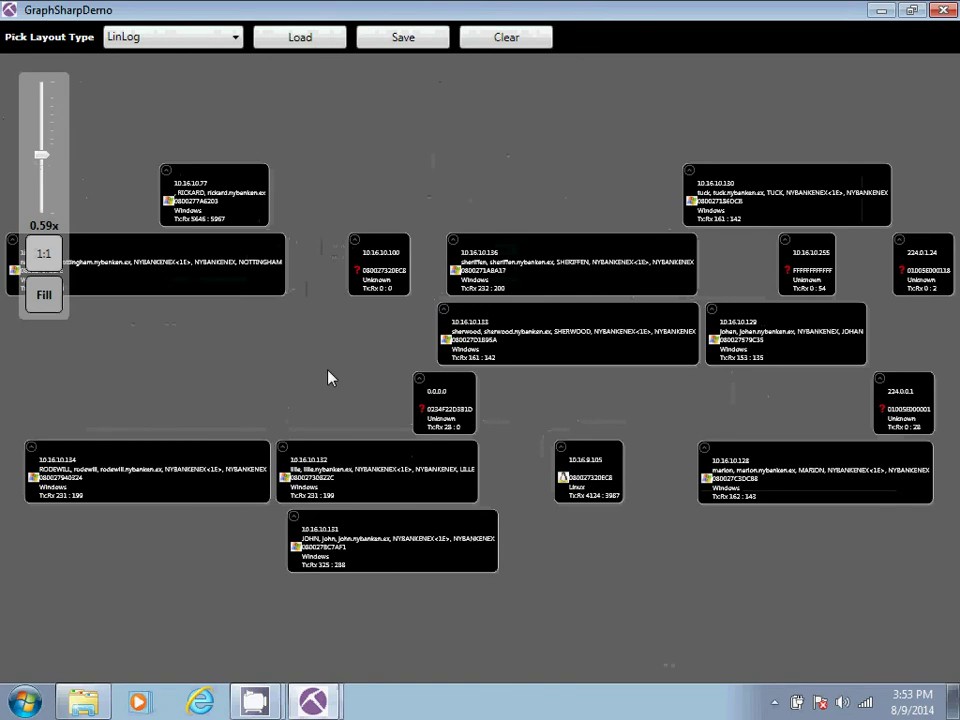
{"action": "left_click", "coordinate": [945, 11]}
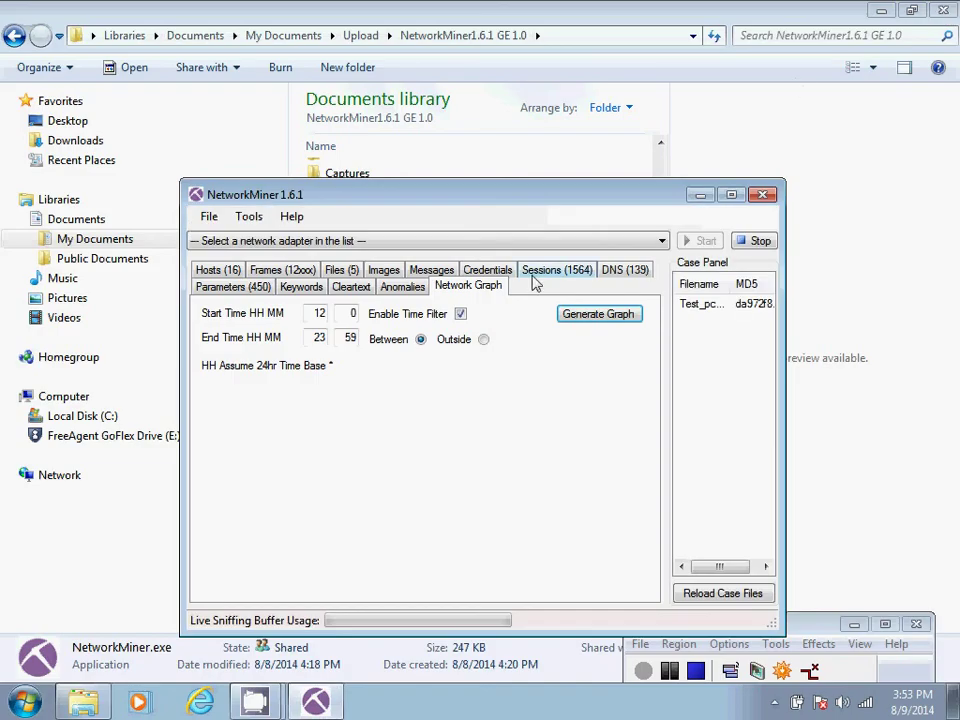
Generate another network graph, load the saved Test_Nitroba_Case.gml into it, and maximize the graph window
{"action": "left_click", "coordinate": [207, 216]}
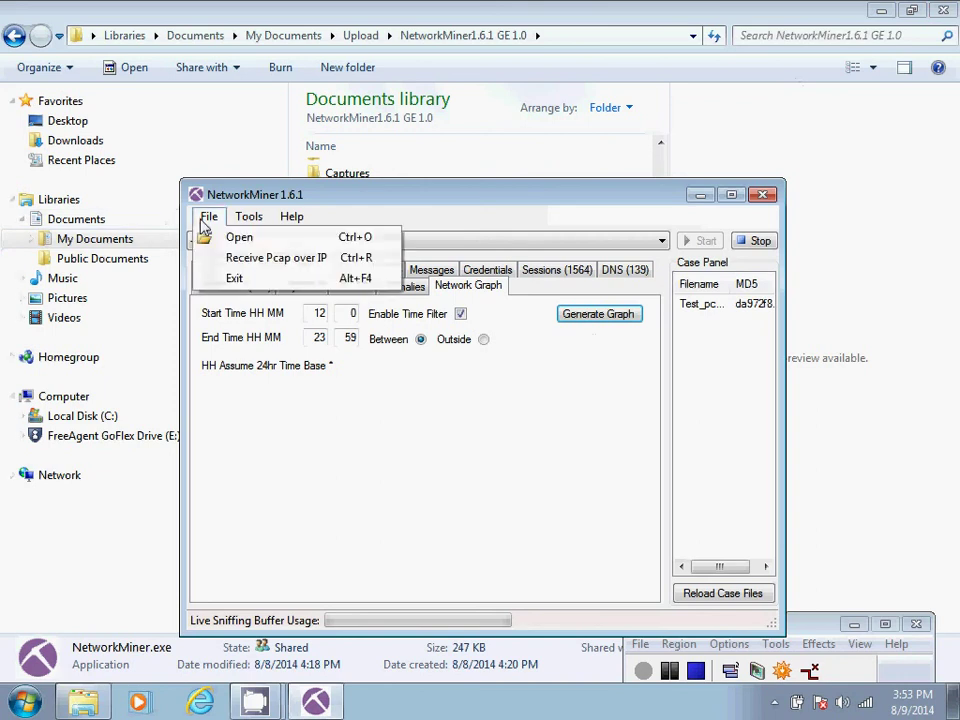
{"action": "left_click", "coordinate": [484, 497]}
{"action": "left_click", "coordinate": [602, 316]}
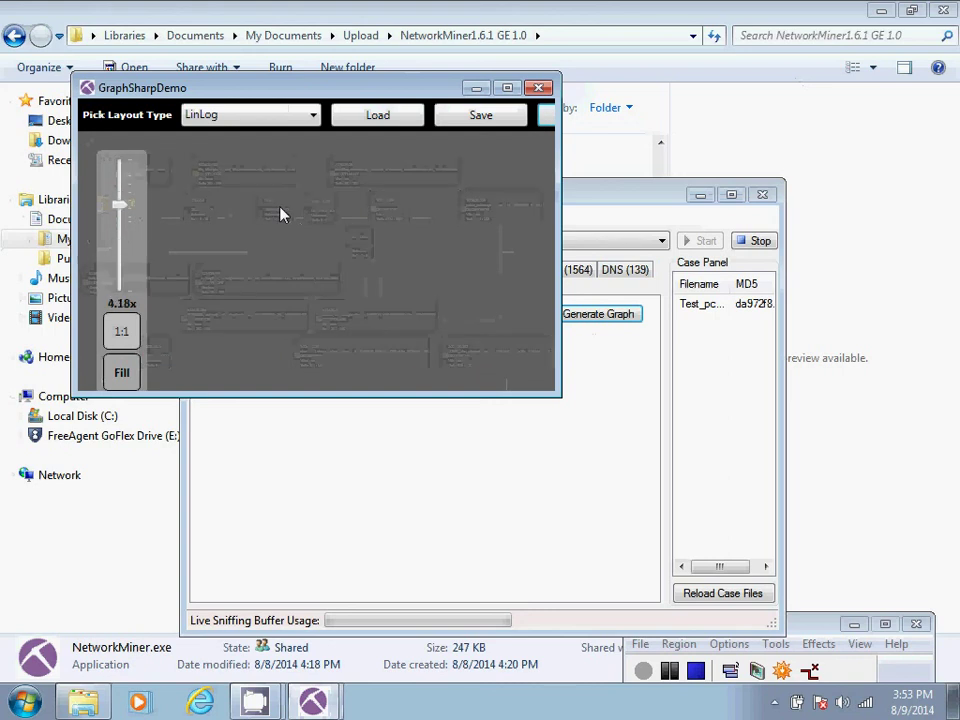
{"action": "left_click", "coordinate": [377, 118]}
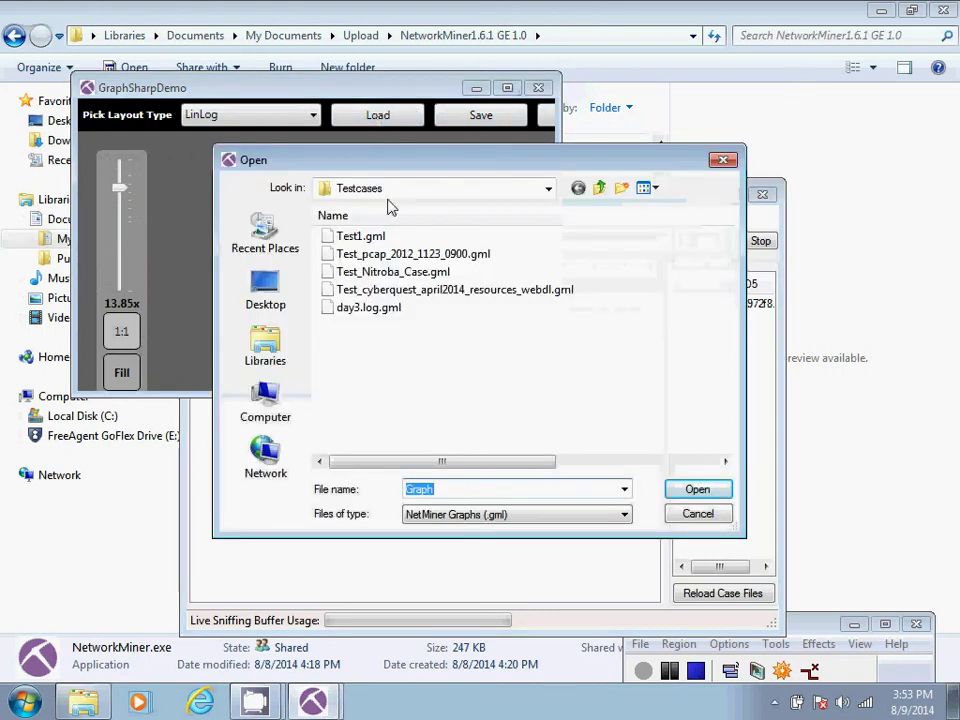
{"action": "left_click", "coordinate": [408, 274]}
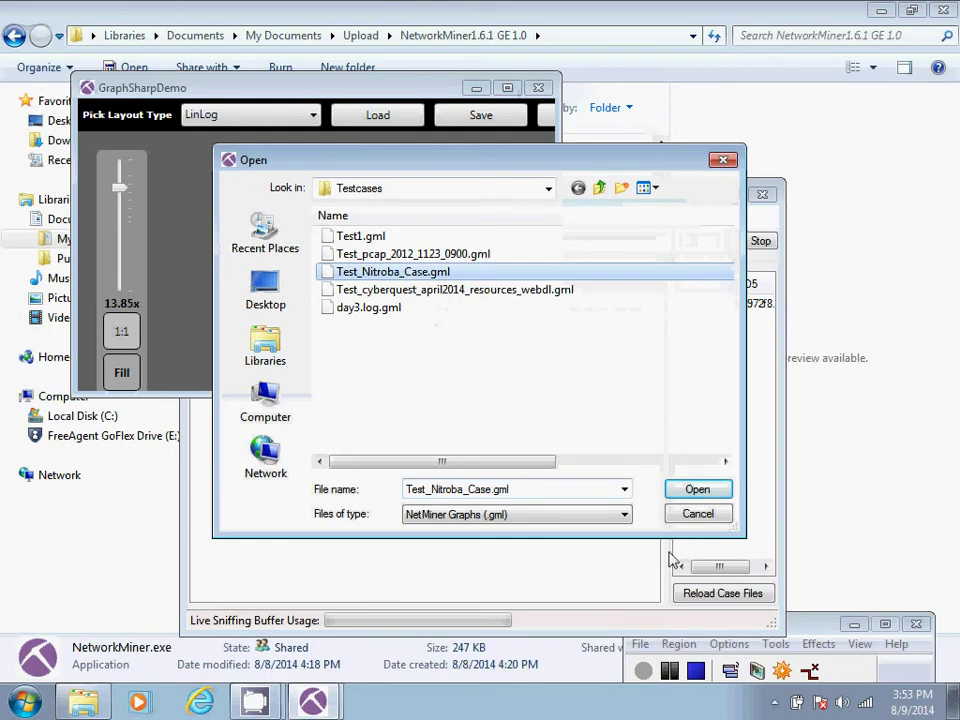
{"action": "left_click", "coordinate": [698, 490]}
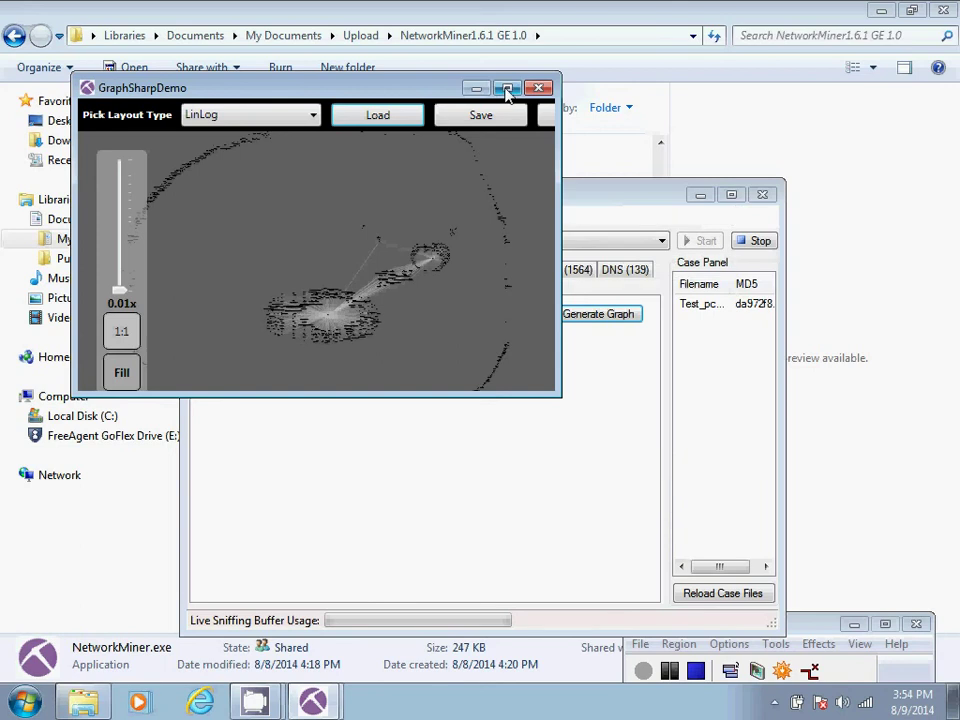
{"action": "left_click", "coordinate": [507, 88]}
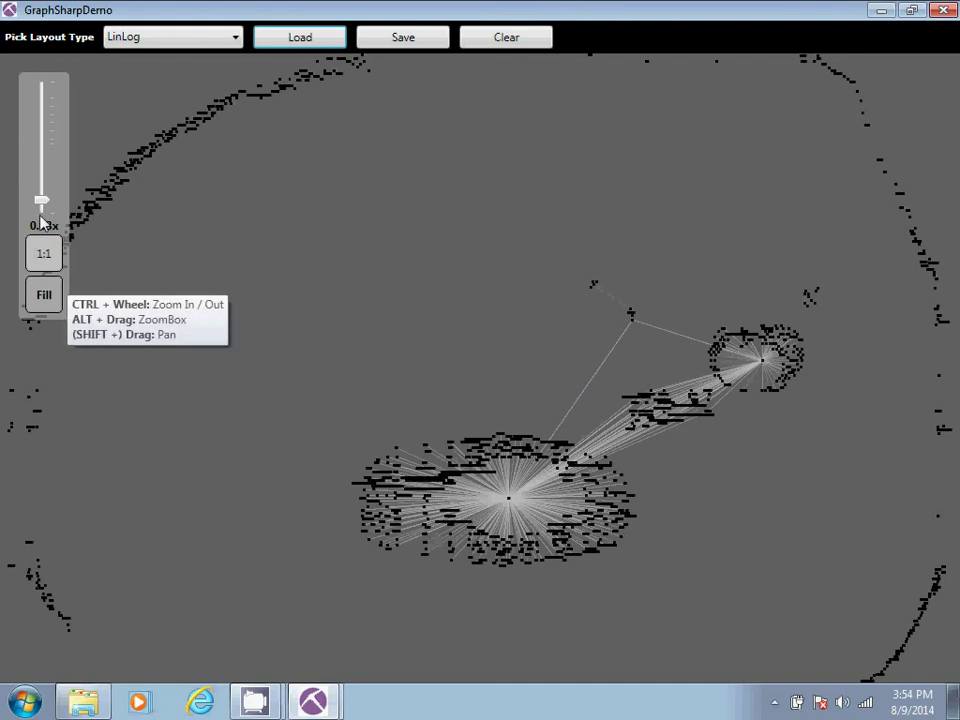
Examine the large host cluster of the Nitroba graph, the whole layout, and the 192.168.1.64 MacOS node with its connections up close
{"action": "left_click_drag", "start_coordinate": [41, 201], "coordinate": [41, 187]}
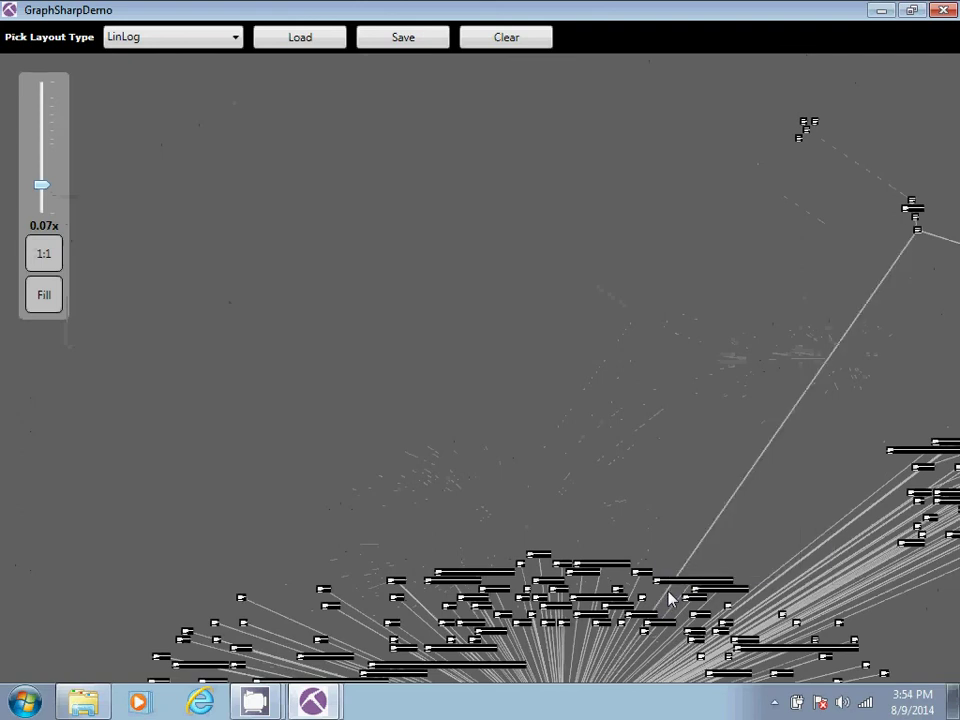
{"action": "mouse_move", "coordinate": [669, 592]}
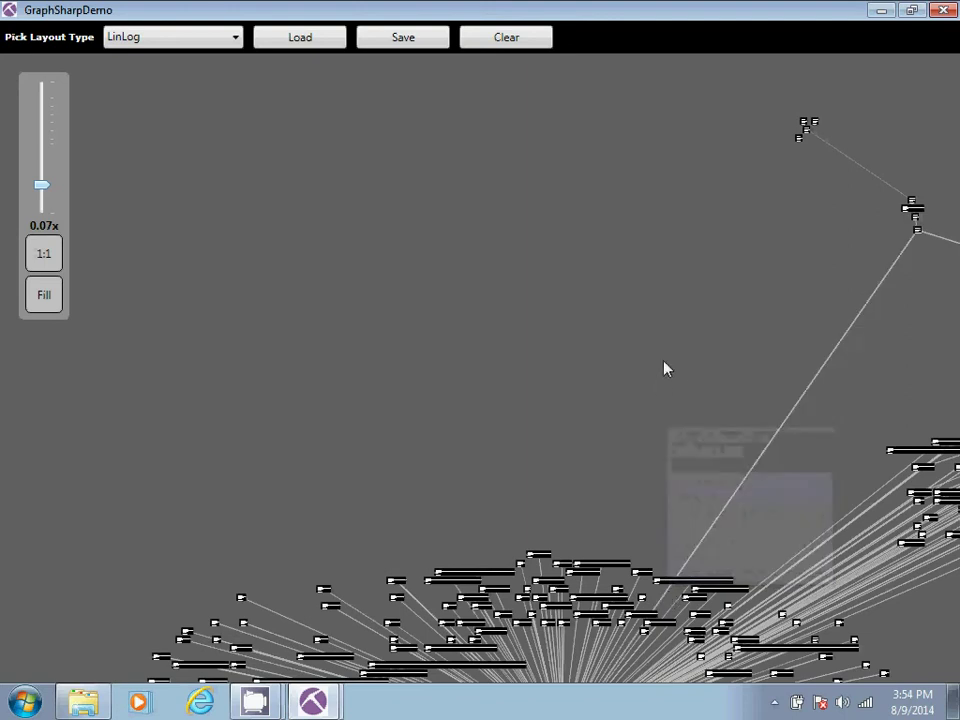
{"action": "left_click_drag", "start_coordinate": [297, 354], "coordinate": [221, 78]}
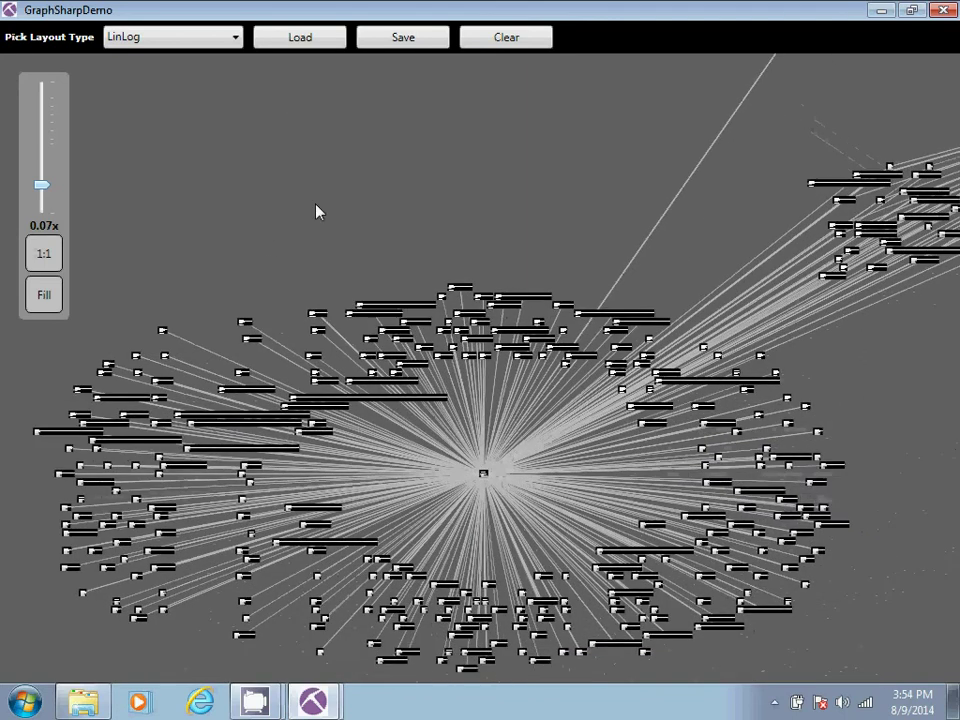
{"action": "left_click_drag", "start_coordinate": [303, 251], "coordinate": [298, 208]}
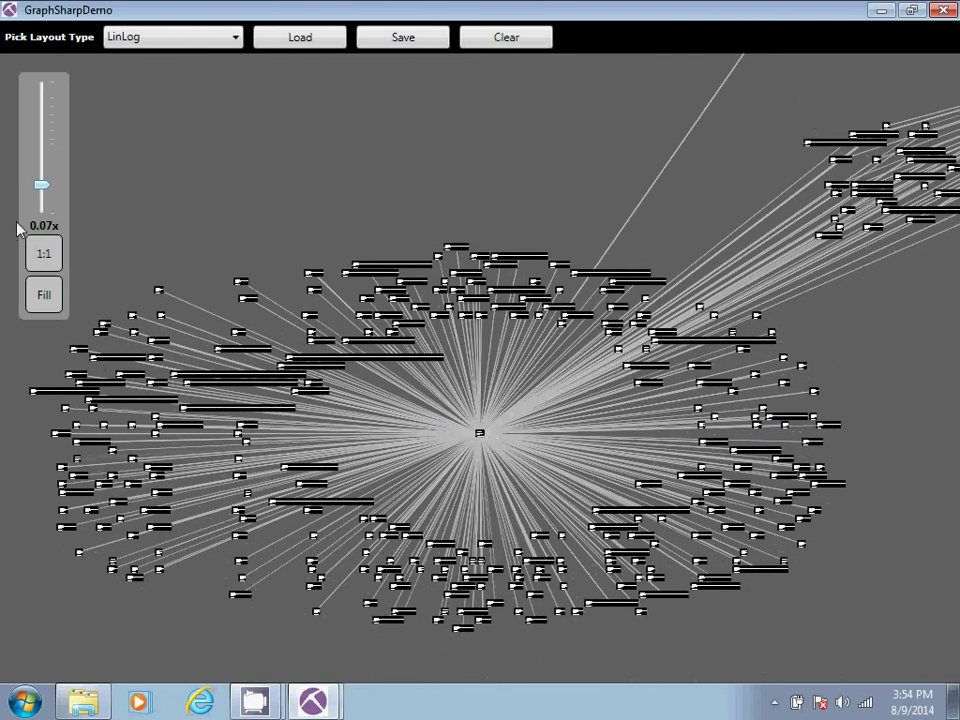
{"action": "left_click", "coordinate": [44, 297]}
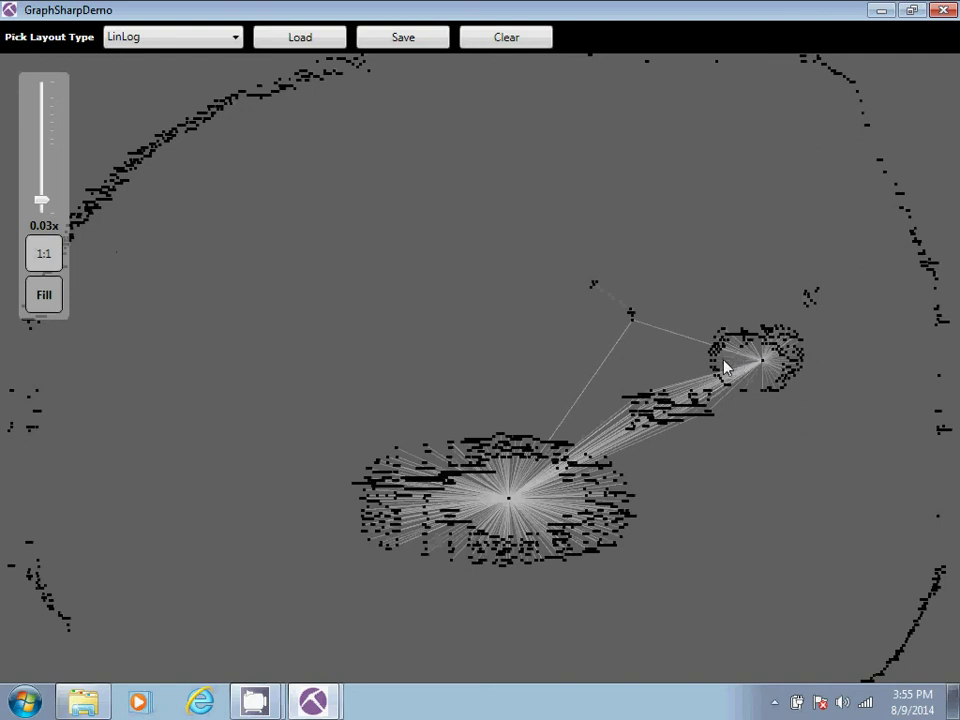
{"action": "scroll", "coordinate": [735, 360], "scroll_direction": "up", "scroll_amount": 5}
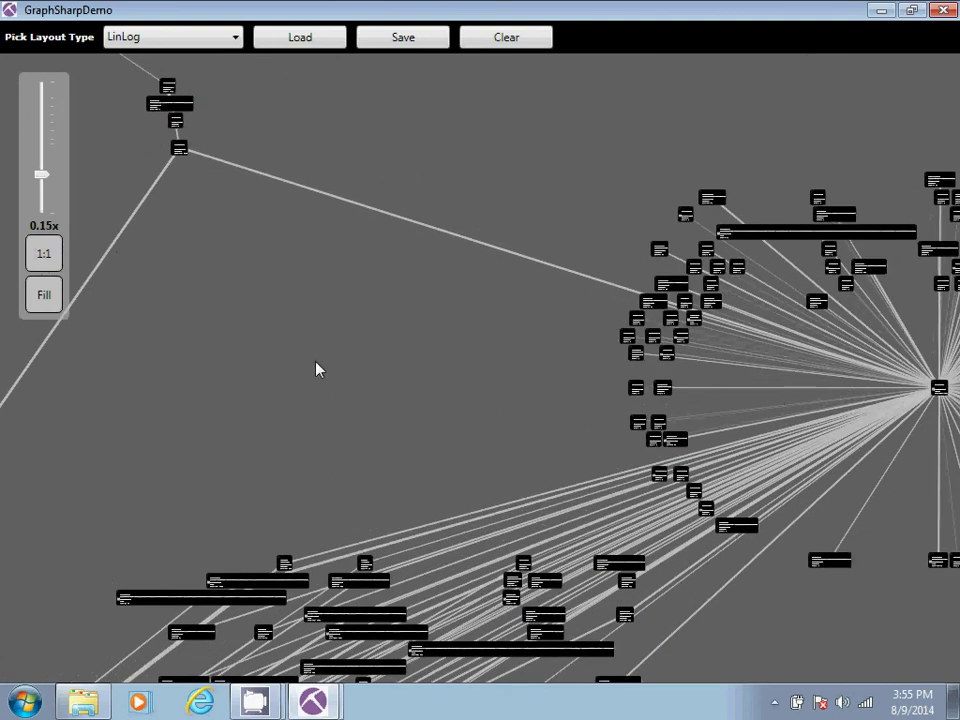
{"action": "left_click_drag", "start_coordinate": [542, 328], "coordinate": [229, 328]}
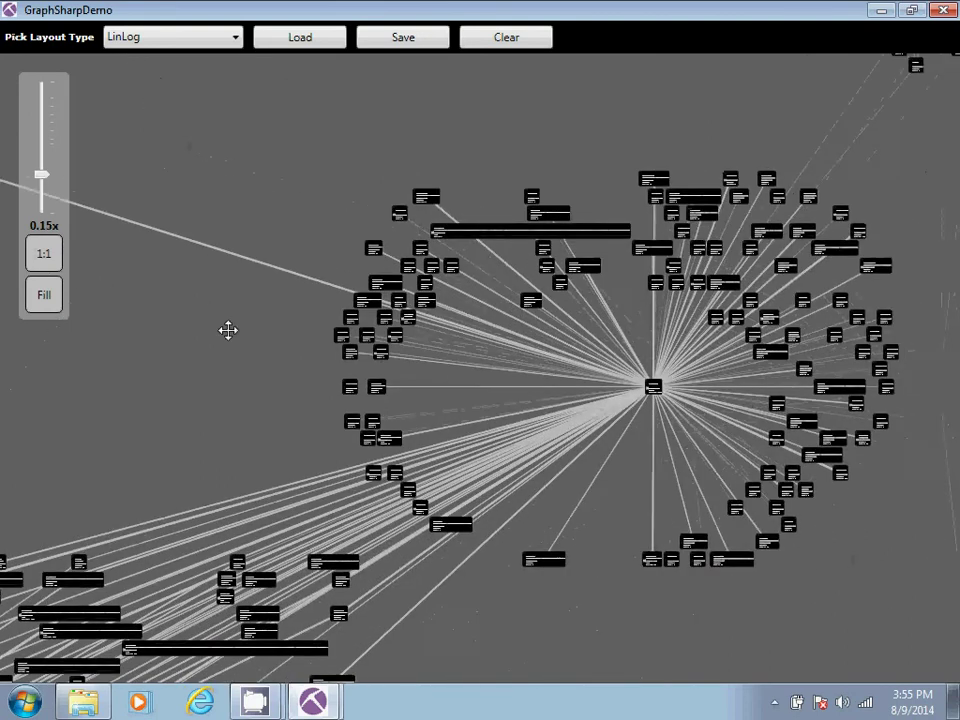
{"action": "scroll", "coordinate": [585, 350], "scroll_direction": "up", "scroll_amount": 3}
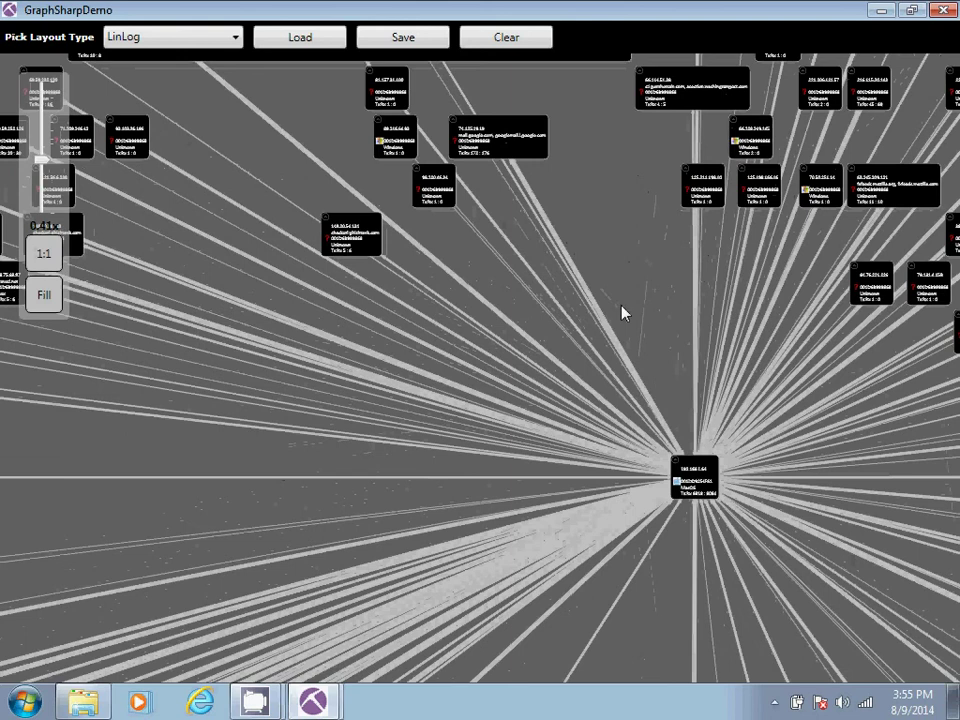
{"action": "left_click_drag", "start_coordinate": [604, 271], "coordinate": [548, 178]}
{"action": "scroll", "coordinate": [550, 283], "scroll_direction": "up", "scroll_amount": 2}
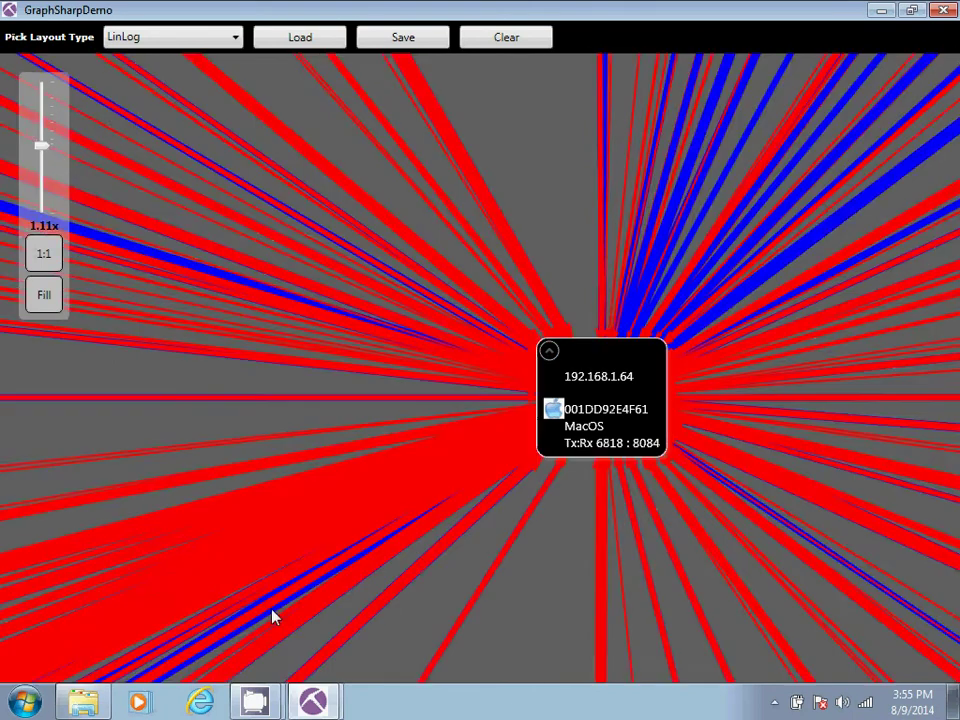
{"action": "mouse_move", "coordinate": [255, 700]}
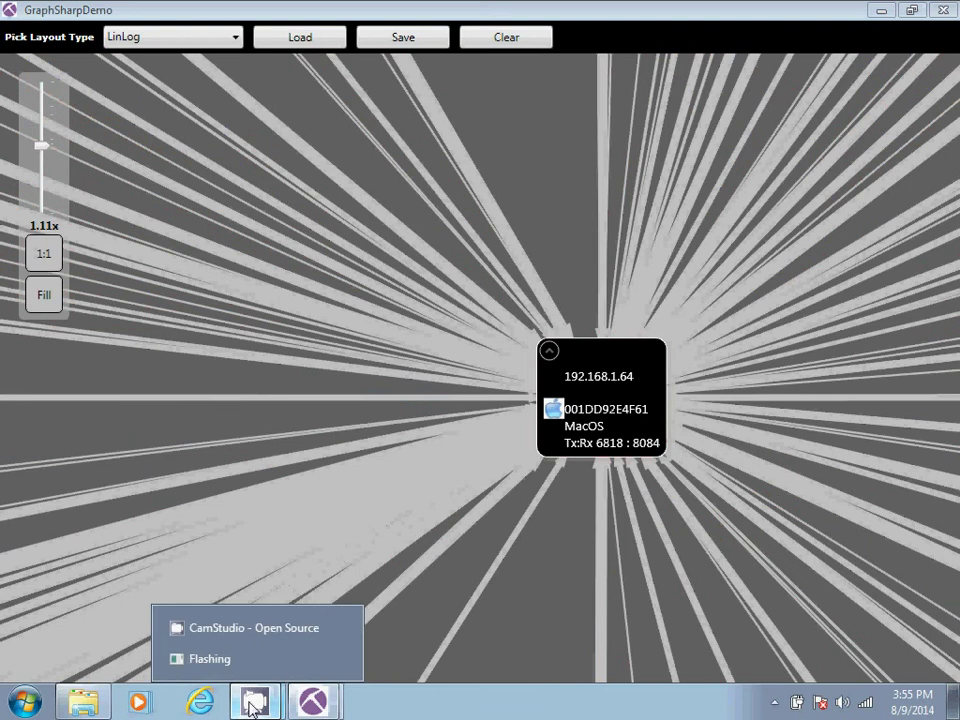
{"action": "left_click", "coordinate": [287, 630]}
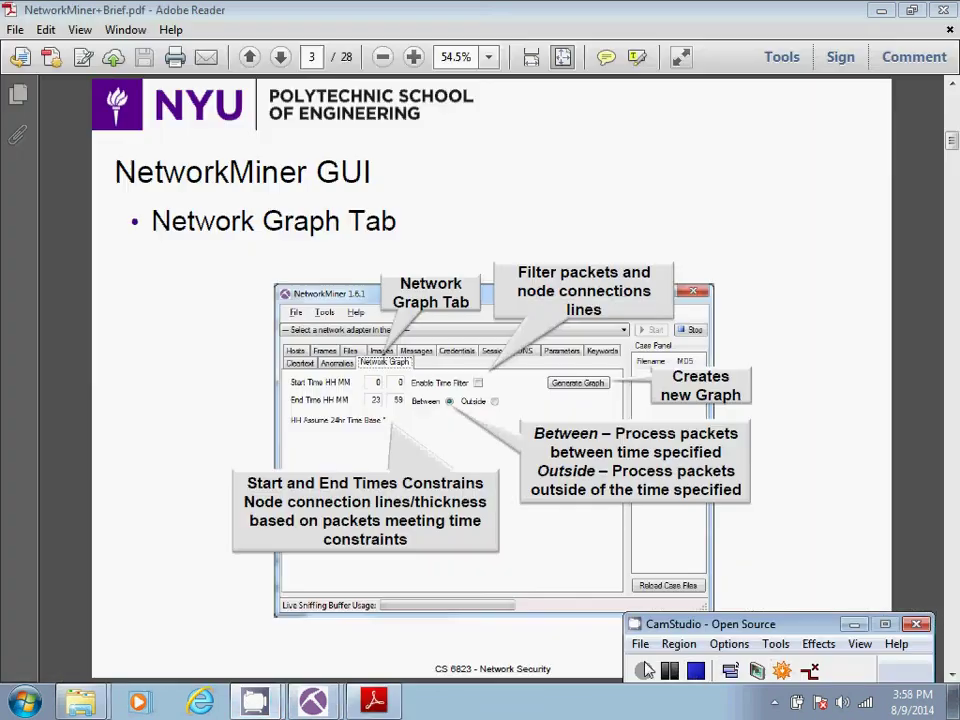